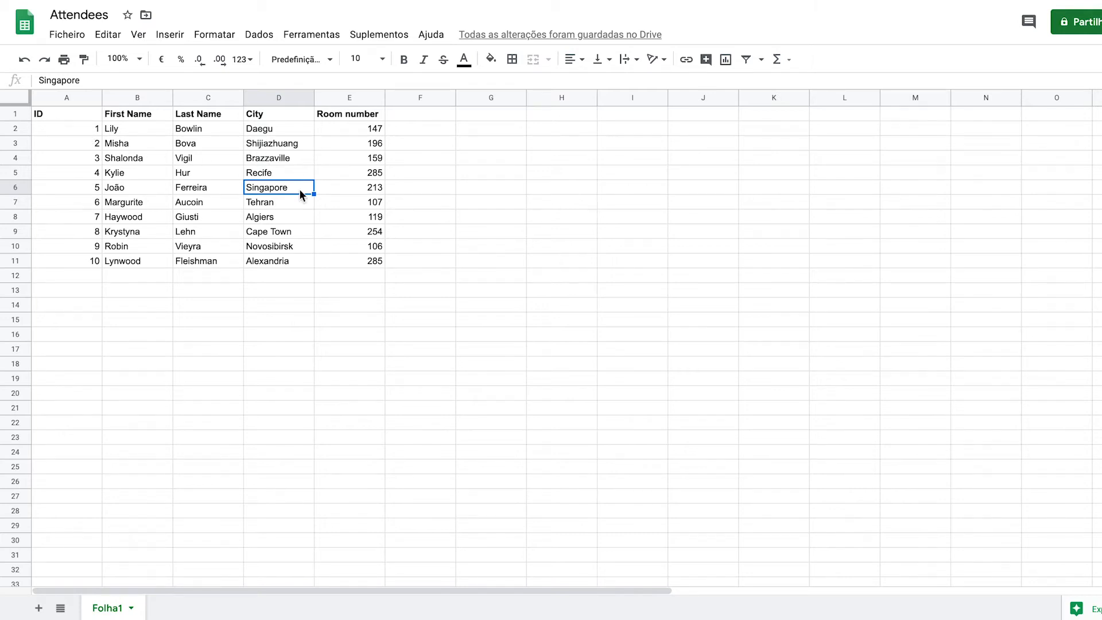
{"action": "left_click", "coordinate": [367, 263]}
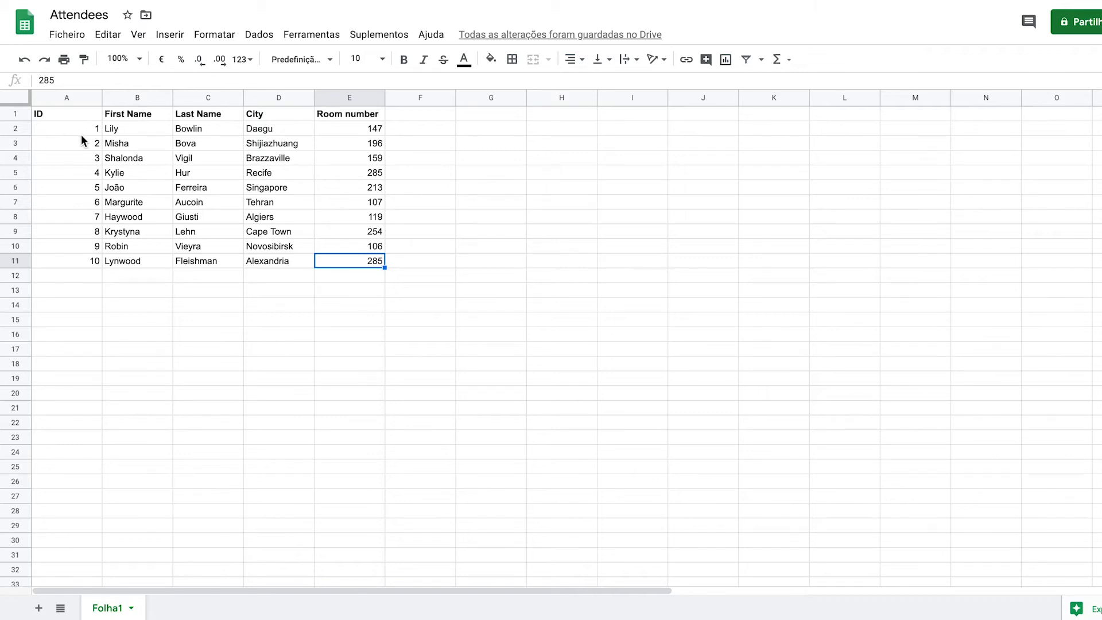
{"action": "left_click", "coordinate": [146, 133]}
{"action": "left_click", "coordinate": [199, 141]}
{"action": "left_click", "coordinate": [274, 147]}
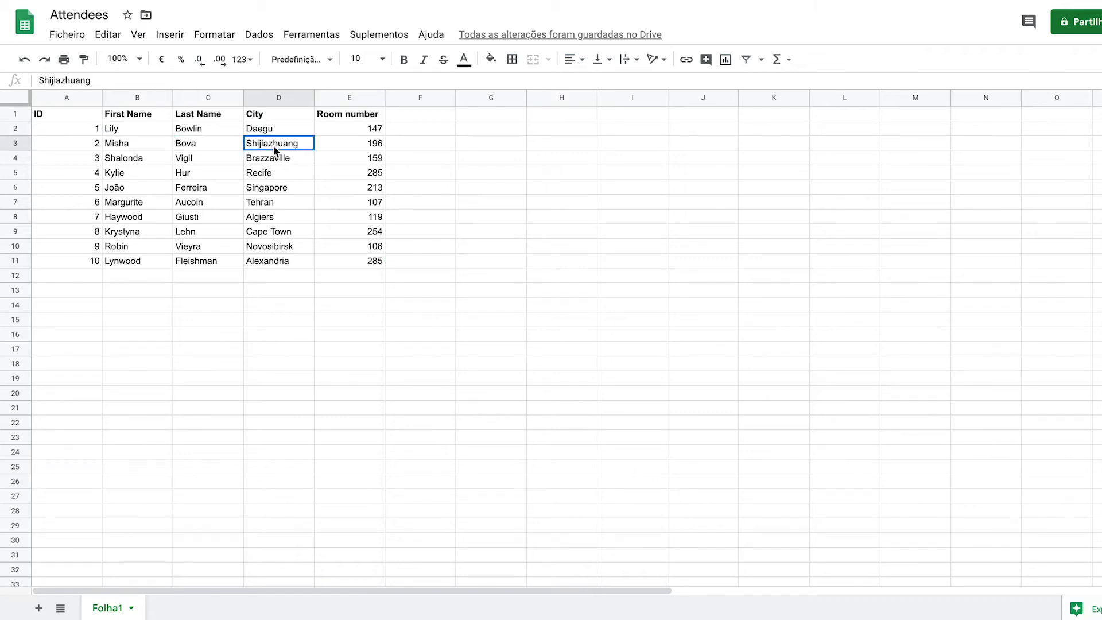
{"action": "left_click", "coordinate": [361, 159]}
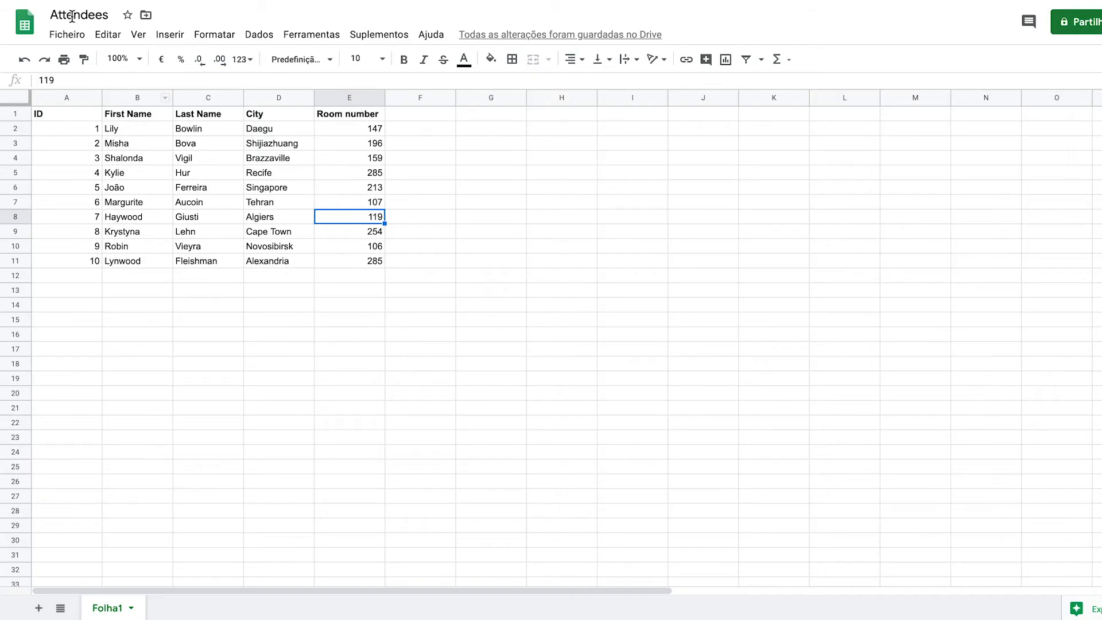
- Download the Attendees sheet as a comma-separated values (.csv) file for the current sheet
{"action": "left_click", "coordinate": [69, 35]}
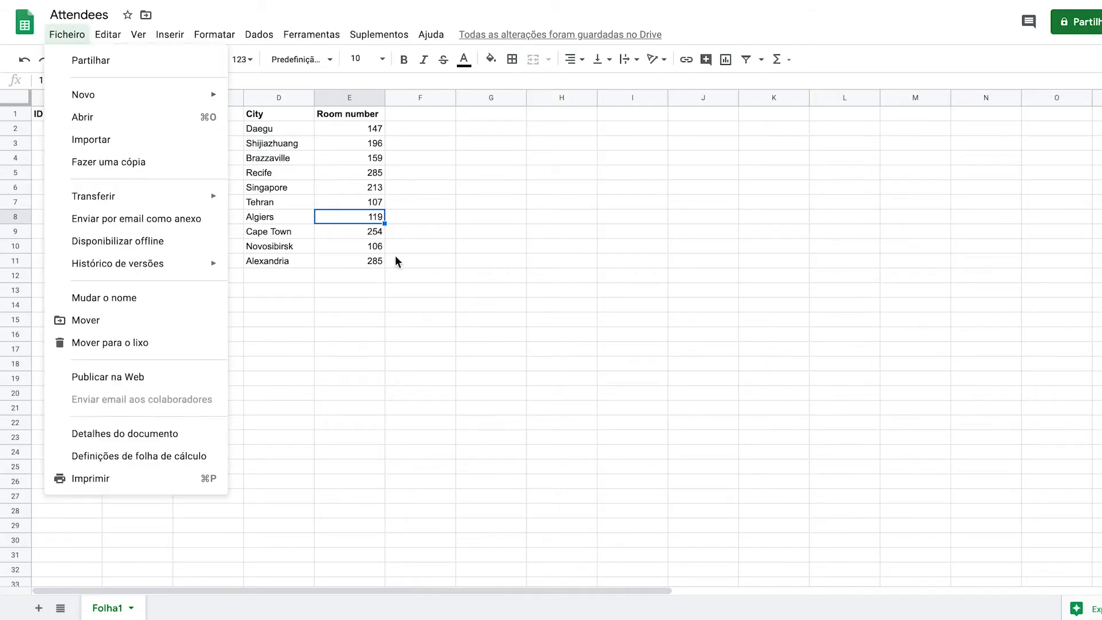
{"action": "left_click", "coordinate": [402, 236]}
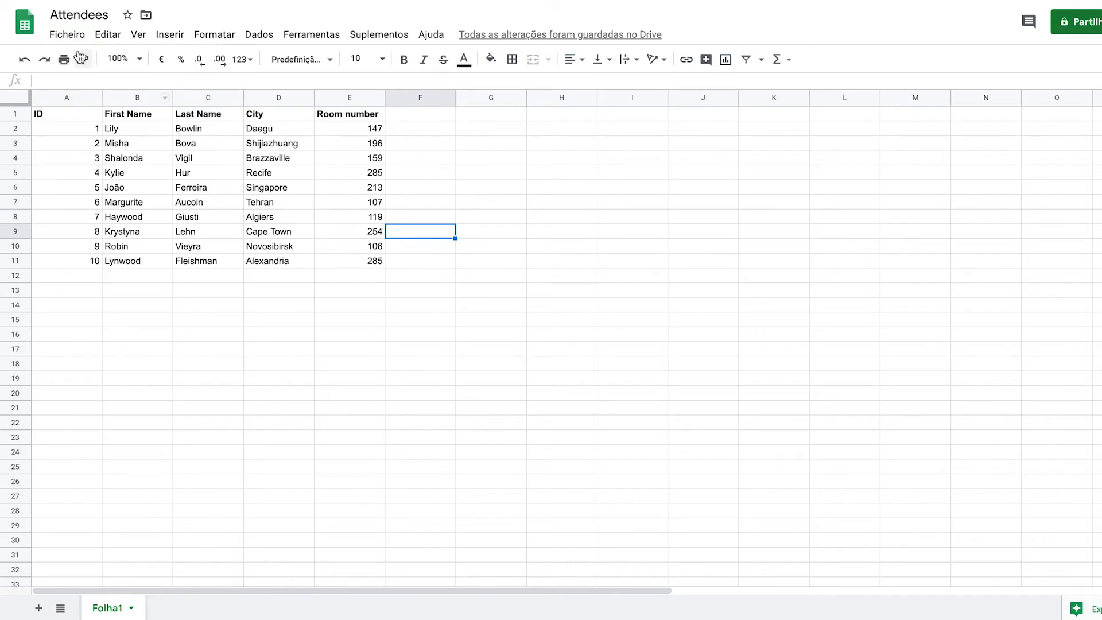
{"action": "left_click", "coordinate": [67, 35]}
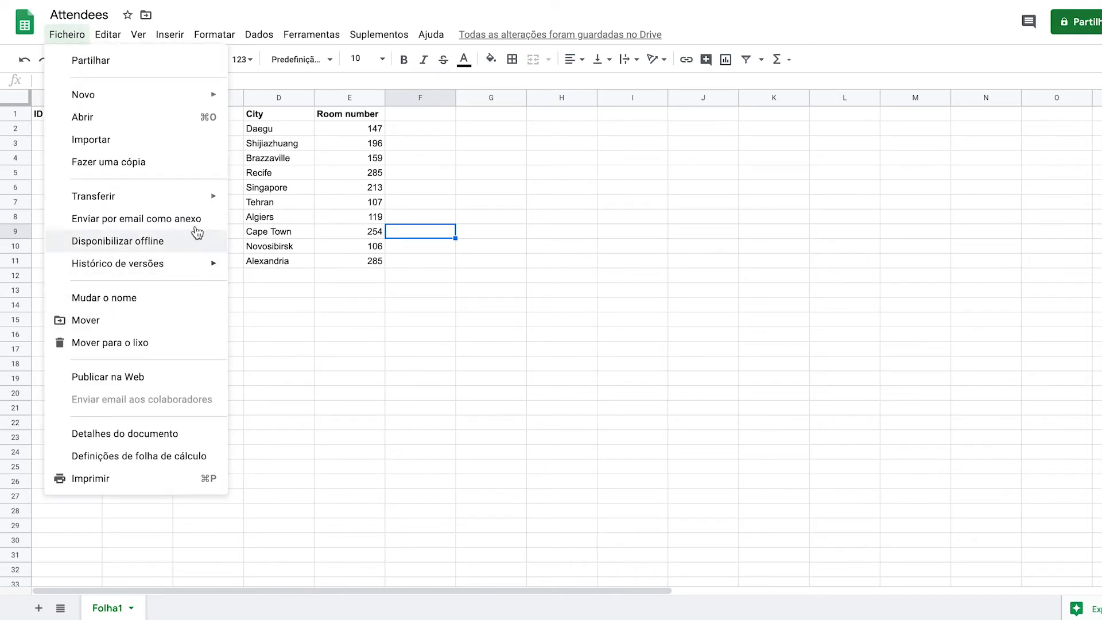
{"action": "mouse_move", "coordinate": [201, 197]}
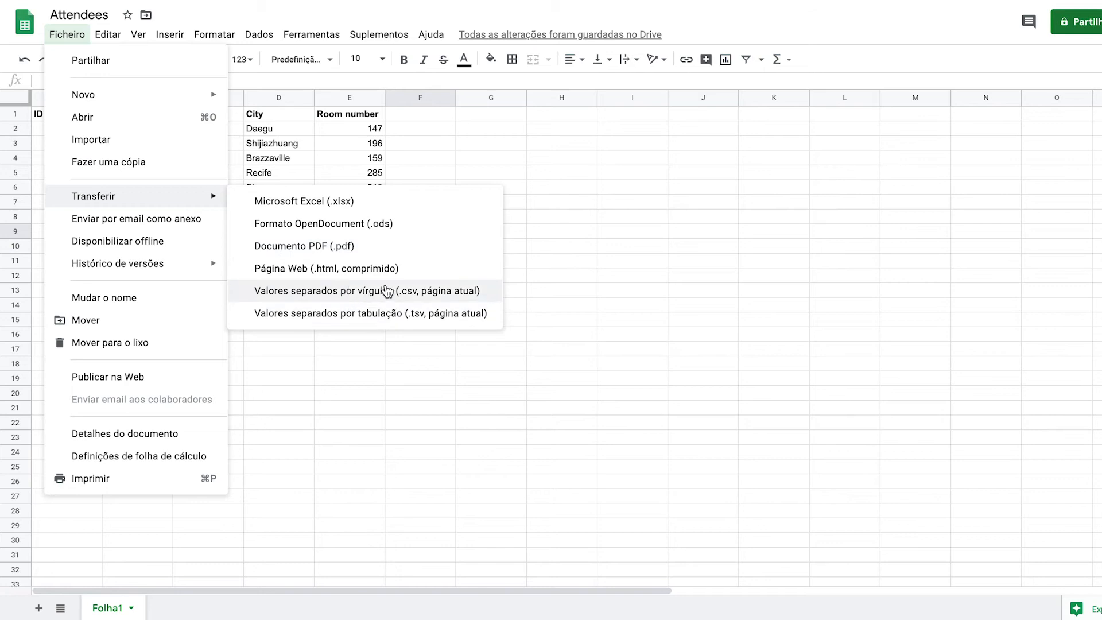
{"action": "left_click", "coordinate": [419, 291]}
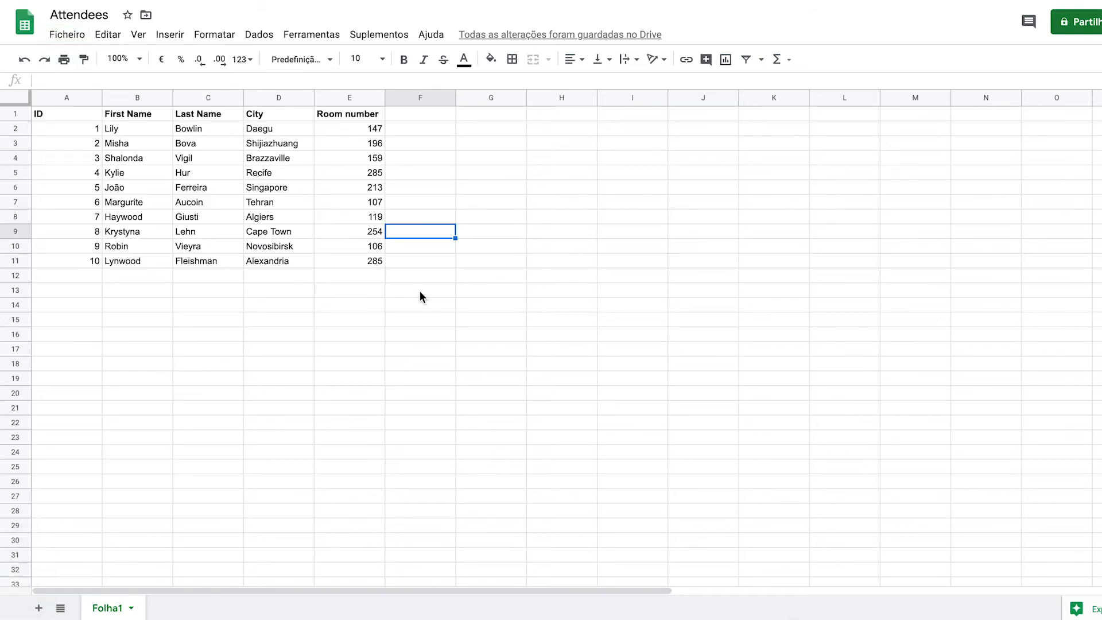
- Switch to InDesign and create a new document
{"action": "left_click", "coordinate": [743, 616]}
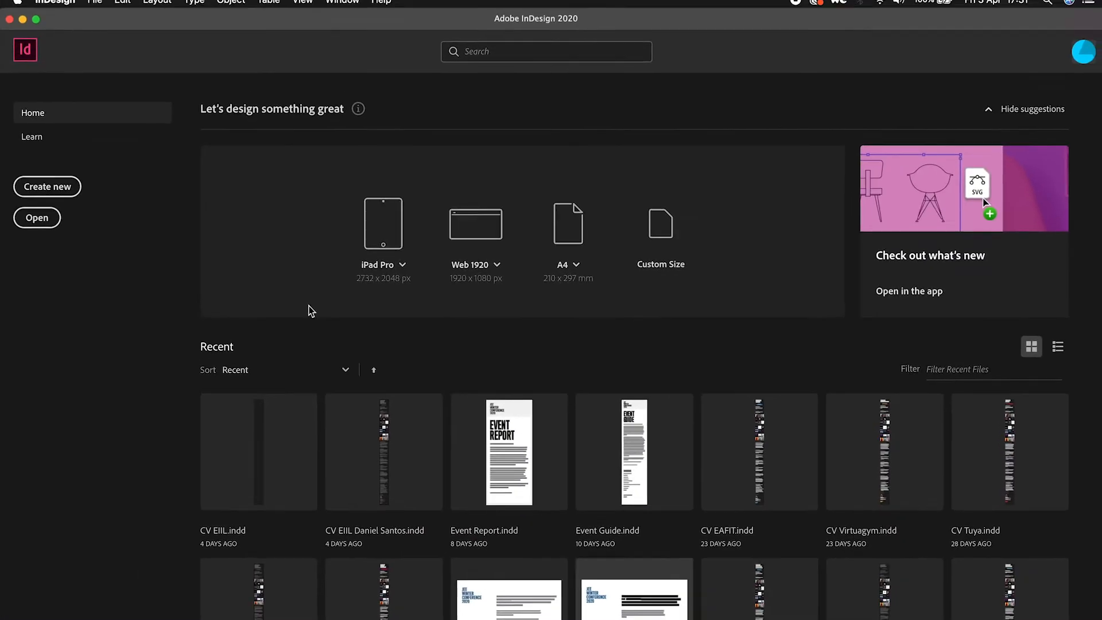
{"action": "left_click", "coordinate": [73, 197]}
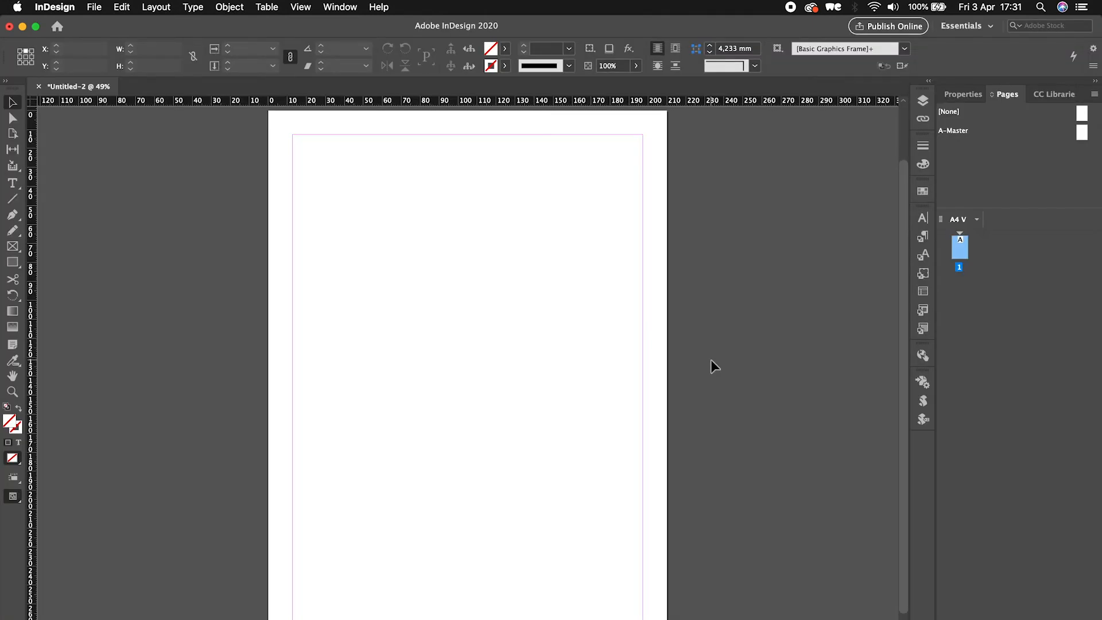
- Open the A-Master page and draw a text frame across the top containing 'First name last name'
{"action": "left_click", "coordinate": [1082, 133]}
{"action": "double_click", "coordinate": [1081, 135]}
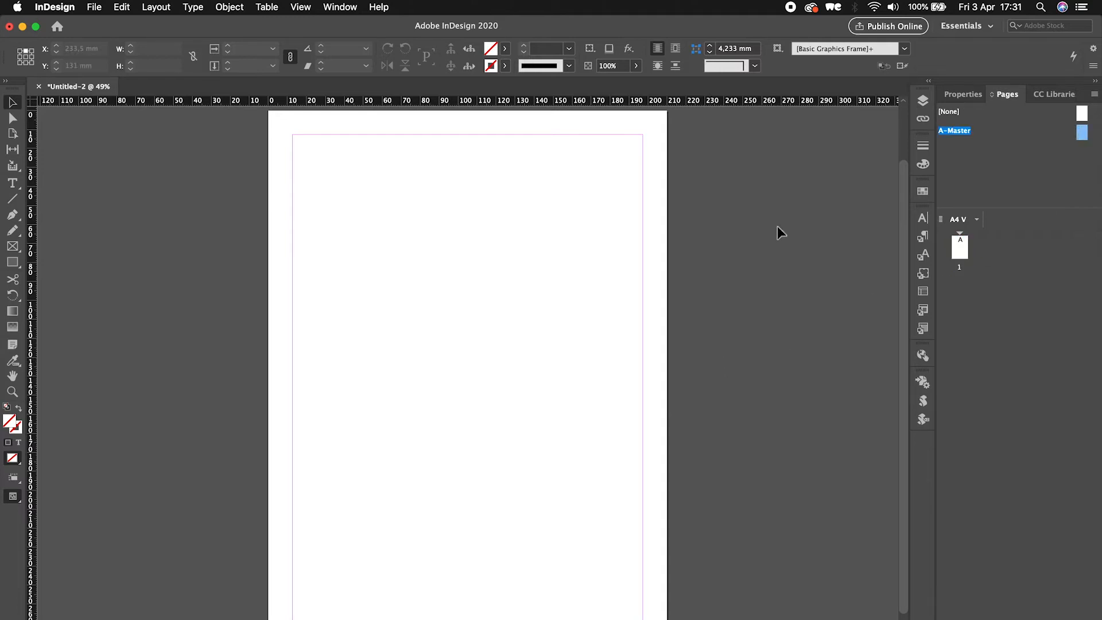
{"action": "key", "text": "t"}
{"action": "left_click_drag", "start_coordinate": [303, 143], "coordinate": [651, 325]}
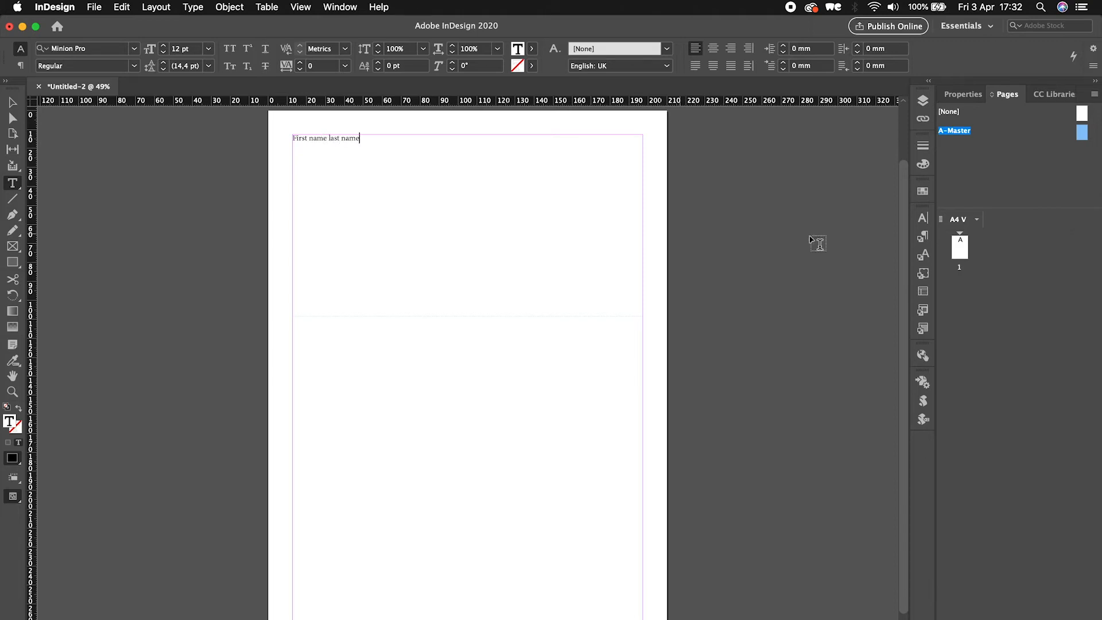
{"action": "key", "text": "Escape"}
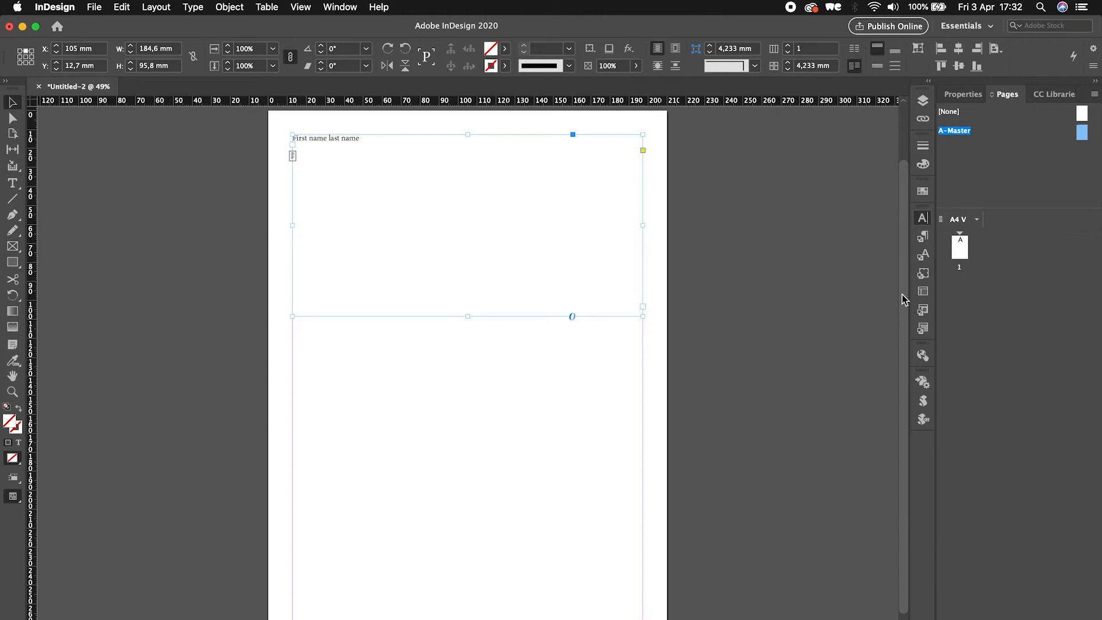
- Set the font size of the name frame's text to 80 pt
{"action": "key", "text": "super+t"}
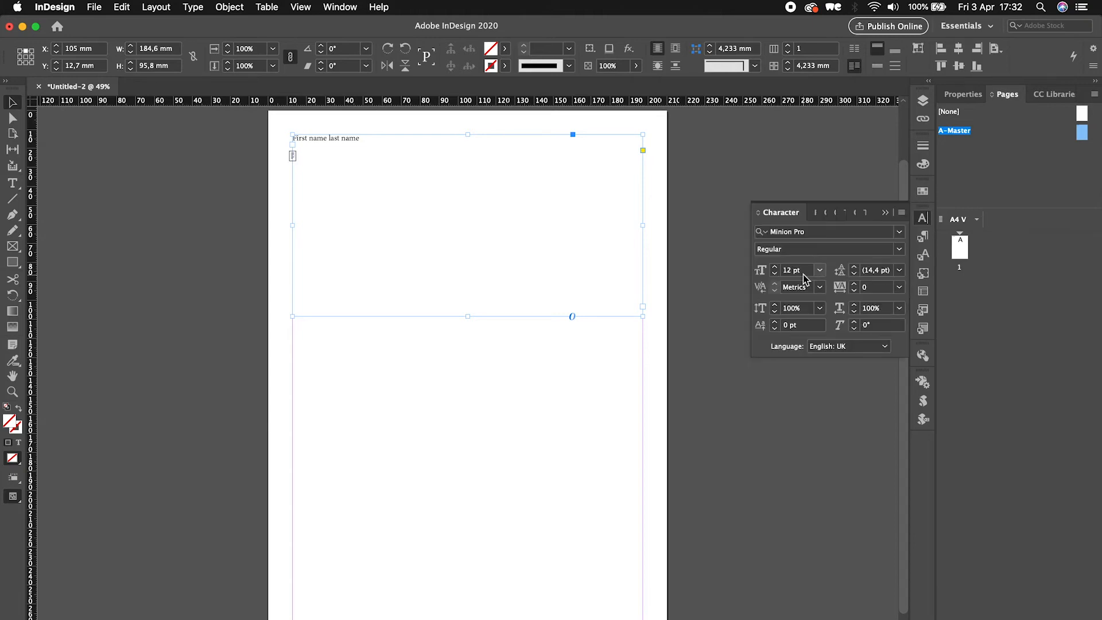
{"action": "left_click", "coordinate": [793, 270]}
{"action": "type", "text": "120"}
{"action": "key", "text": "Return"}
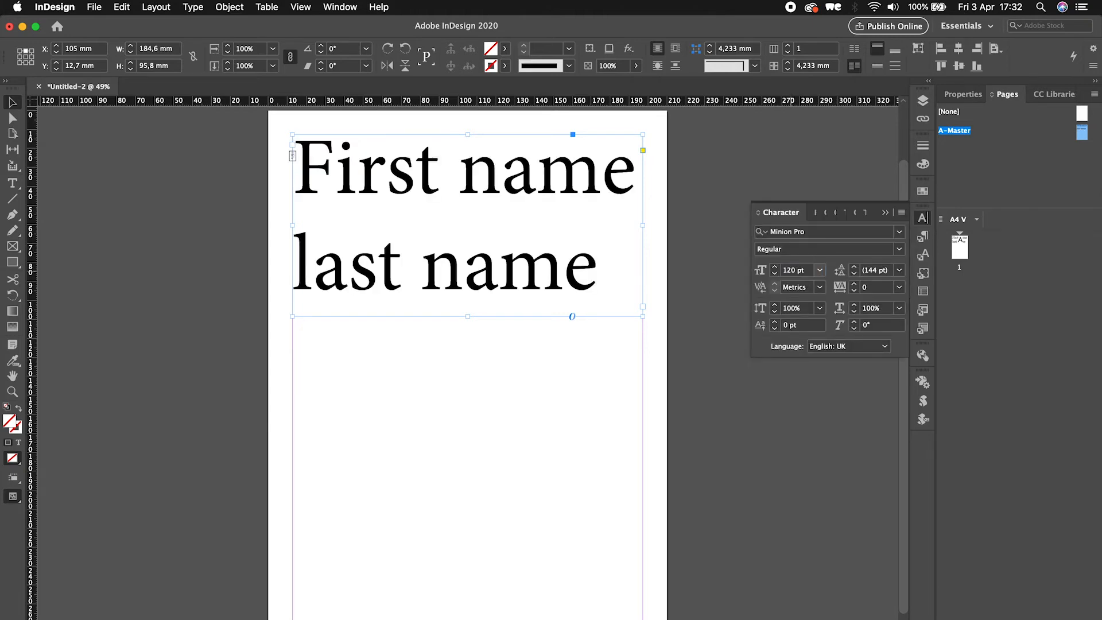
{"action": "type", "text": "80"}
{"action": "key", "text": "Return"}
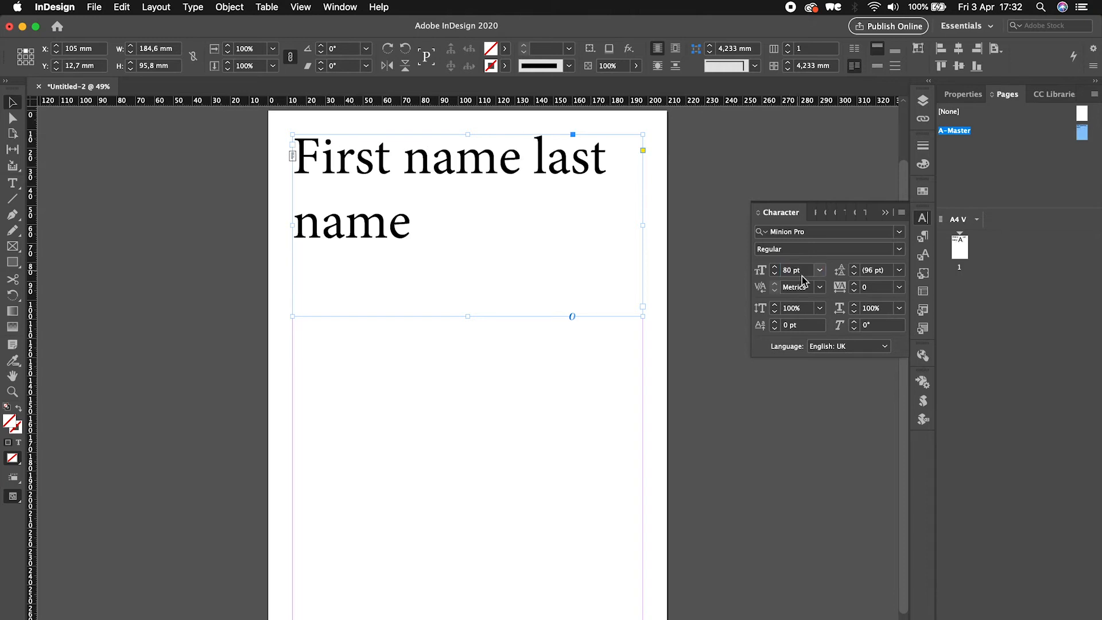
- Duplicate the name frame further down the page and replace its text with 'room number'
{"action": "key", "text": "super+t"}
{"action": "left_click_drag", "start_coordinate": [400, 180], "coordinate": [400, 491]}
{"action": "double_click", "coordinate": [401, 492]}
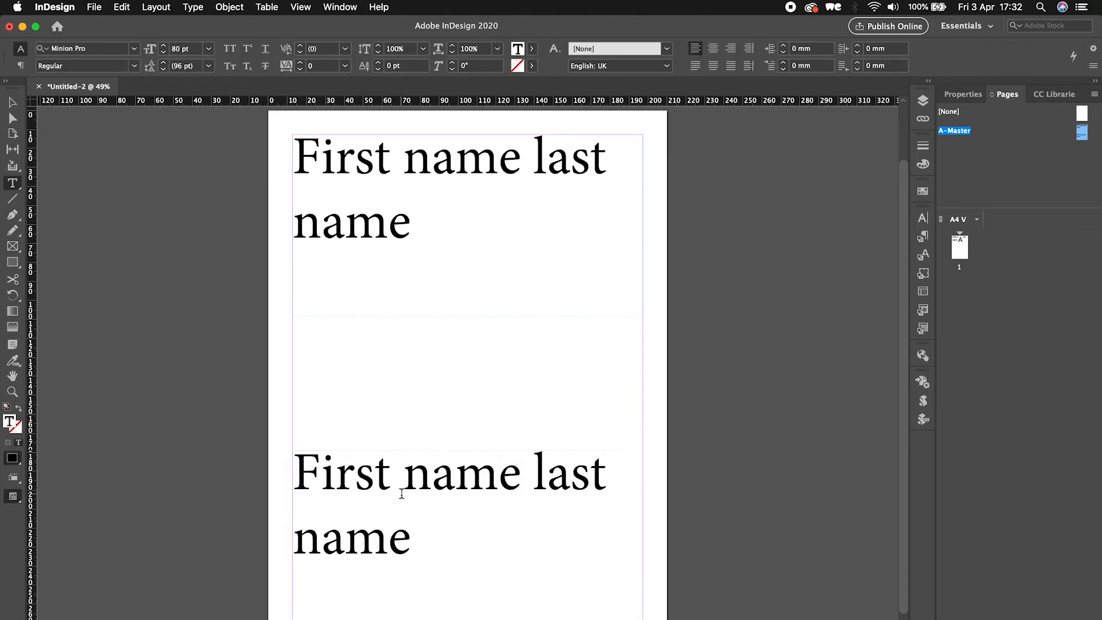
{"action": "triple_click", "coordinate": [401, 492]}
{"action": "left_click", "coordinate": [401, 493]}
{"action": "type", "text": "room number"}
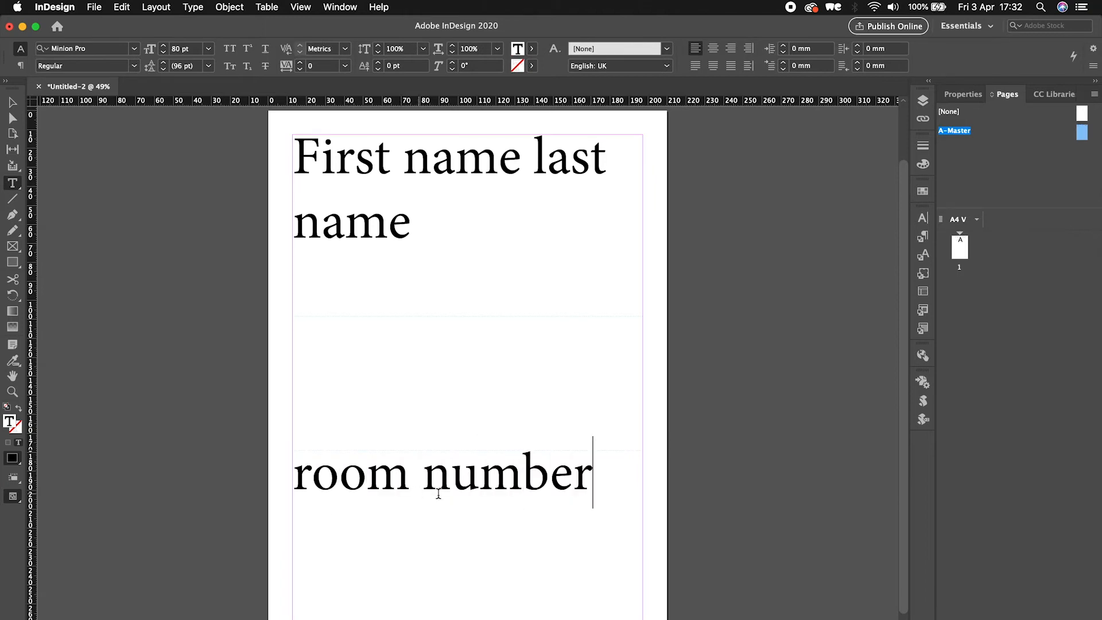
{"action": "key", "text": "Escape"}
{"action": "left_click", "coordinate": [629, 412]}
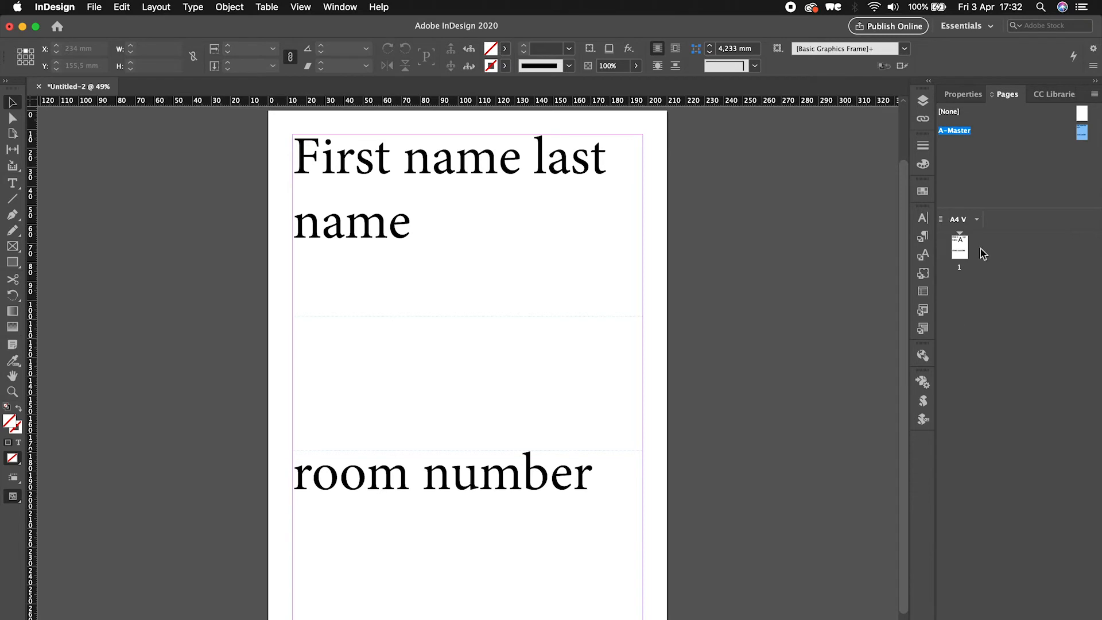
- Open the Data Merge panel and load 'Attendees - Folha1 (1).csv' as the data source with comma delimiter
{"action": "left_click", "coordinate": [338, 7]}
{"action": "mouse_move", "coordinate": [432, 348]}
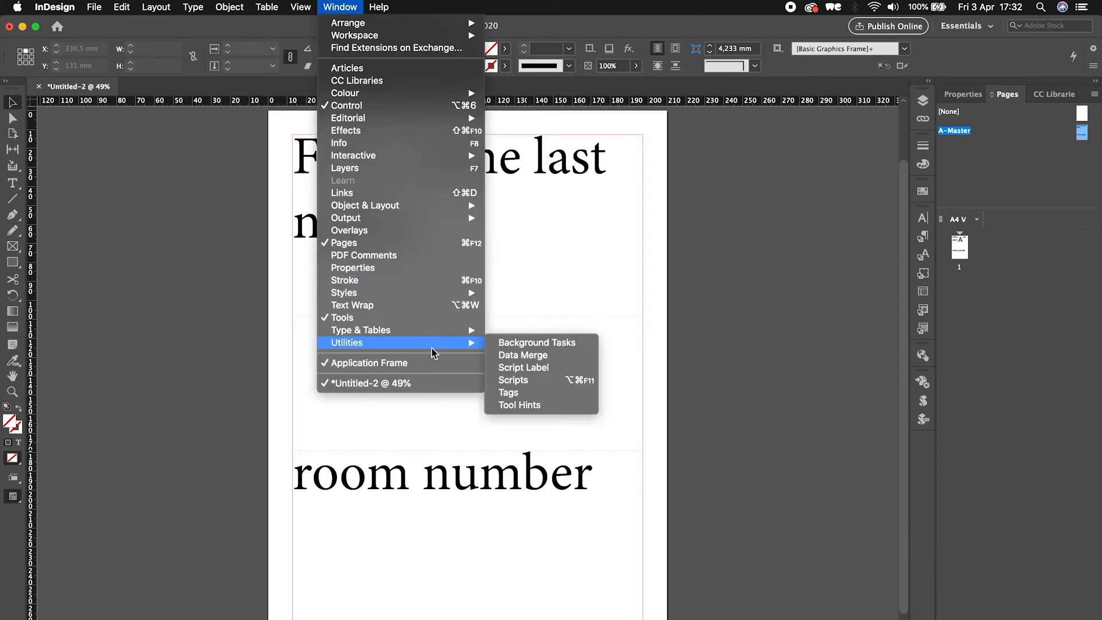
{"action": "left_click", "coordinate": [543, 355]}
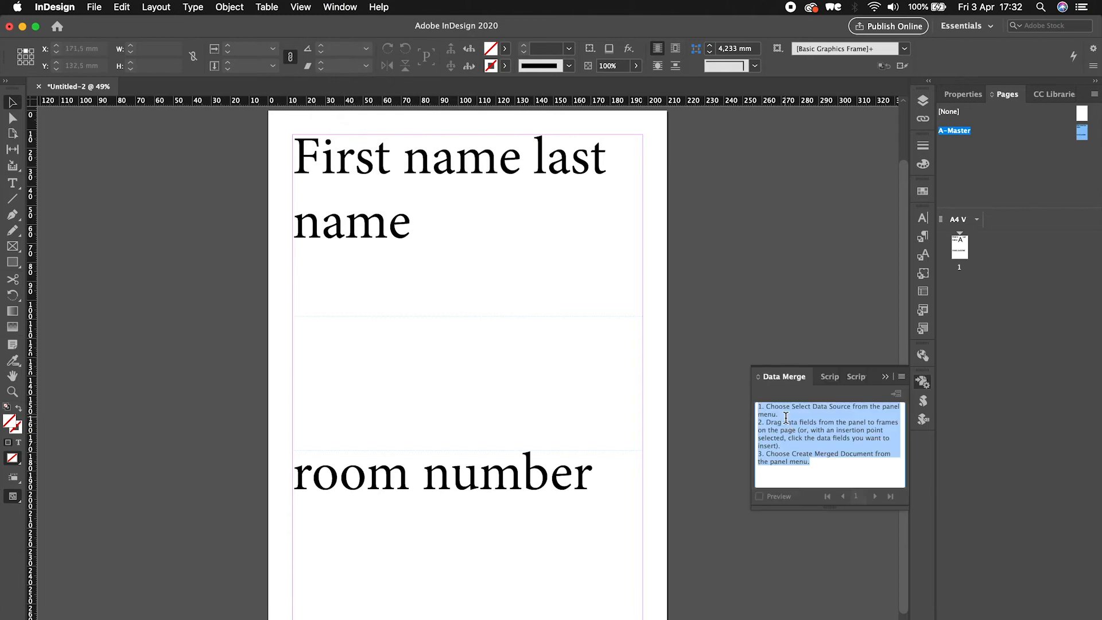
{"action": "left_click", "coordinate": [902, 377]}
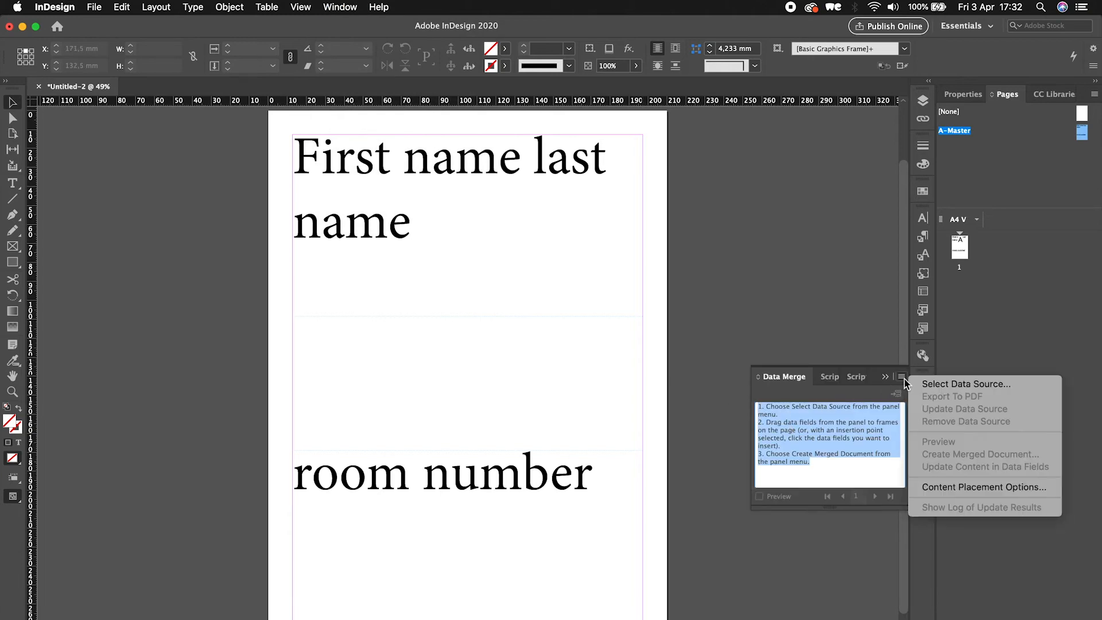
{"action": "left_click", "coordinate": [942, 387]}
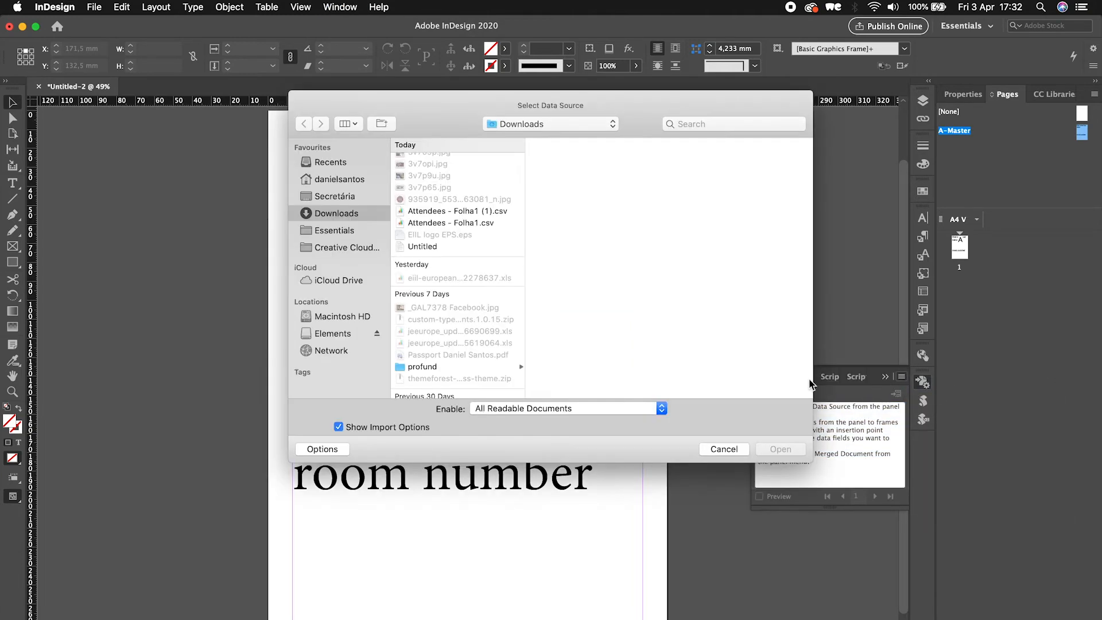
{"action": "scroll", "coordinate": [459, 236], "scroll_direction": "up", "scroll_amount": 1}
{"action": "left_click", "coordinate": [468, 231]}
{"action": "left_click", "coordinate": [780, 449]}
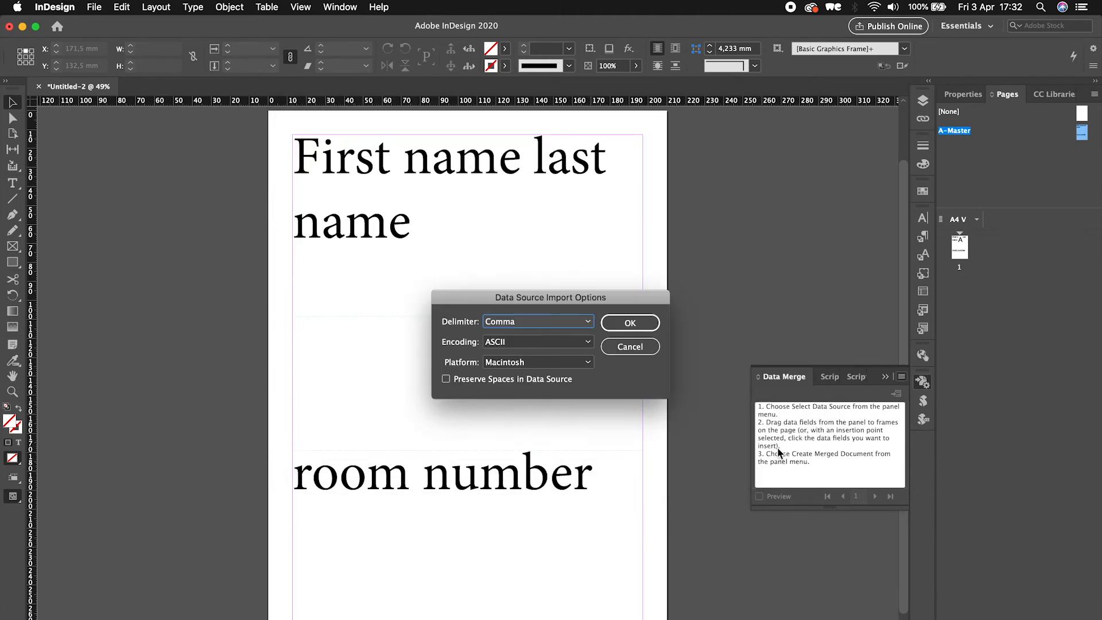
{"action": "left_click", "coordinate": [617, 325]}
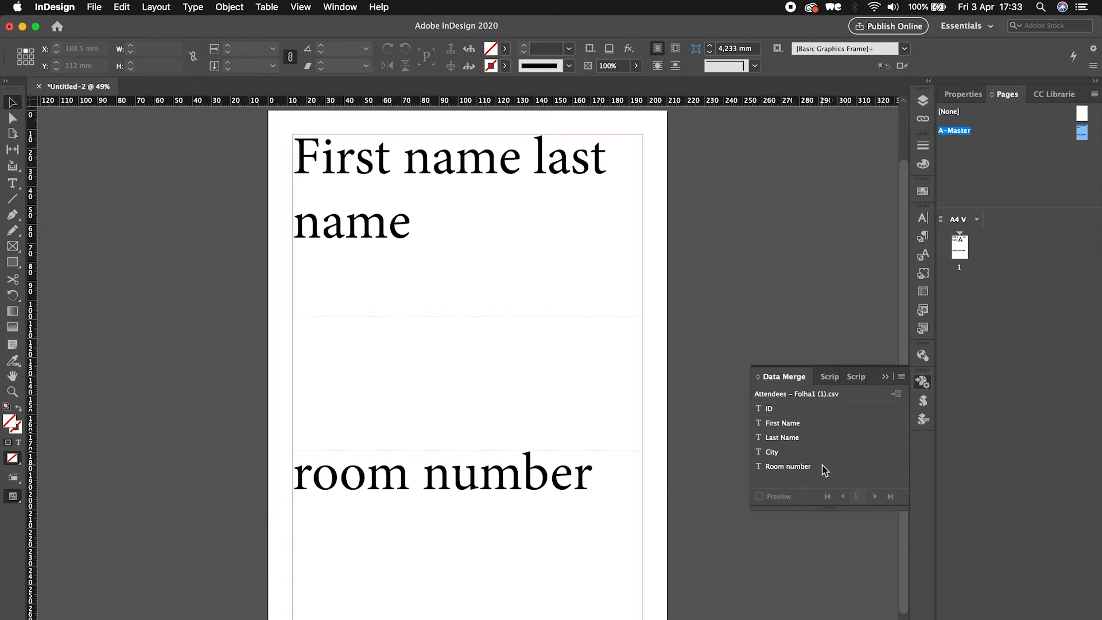
- Replace the 'First name' text with the First Name data merge field
{"action": "double_click", "coordinate": [500, 166]}
{"action": "left_click_drag", "start_coordinate": [520, 161], "coordinate": [291, 160]}
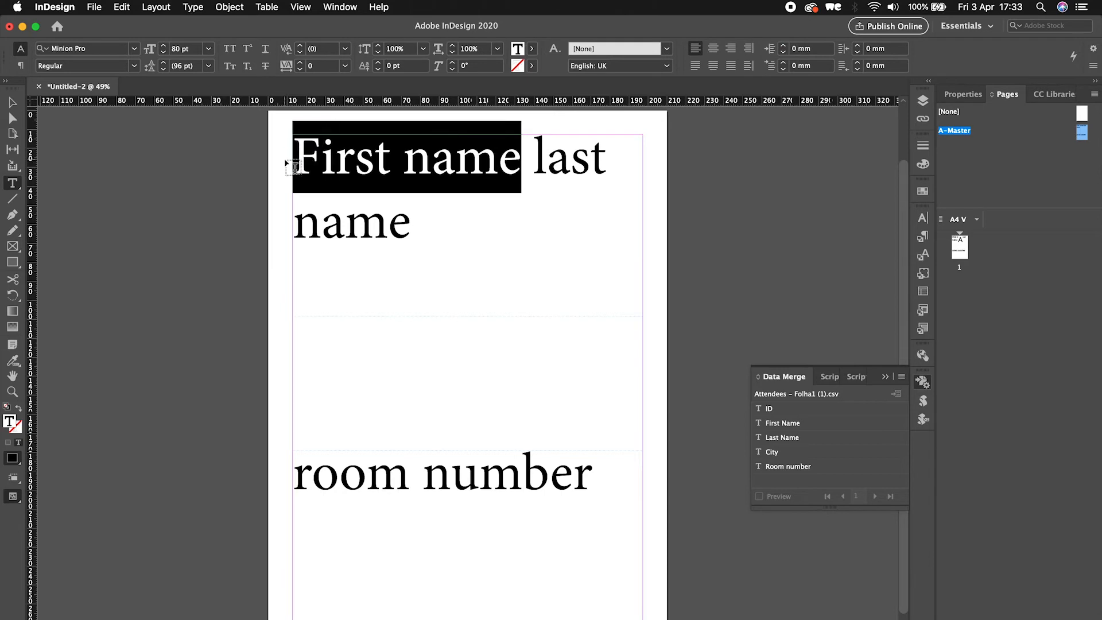
{"action": "left_click", "coordinate": [797, 425]}
- Replace 'last name' and 'room number' with the Last Name and Room number data merge fields
{"action": "left_click_drag", "start_coordinate": [492, 224], "coordinate": [504, 271]}
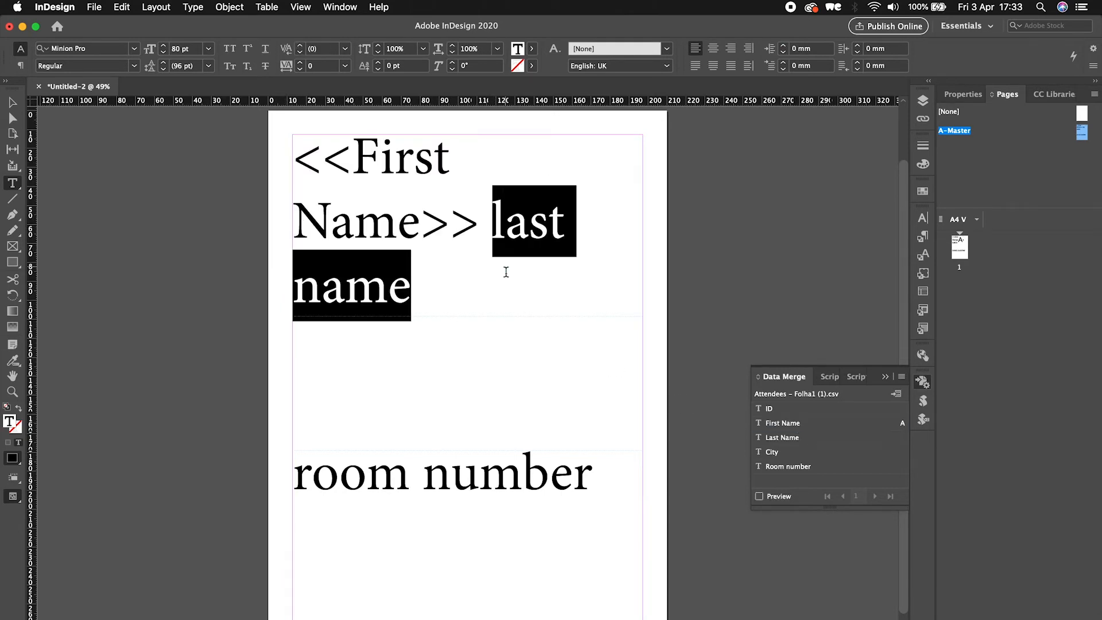
{"action": "left_click", "coordinate": [783, 438]}
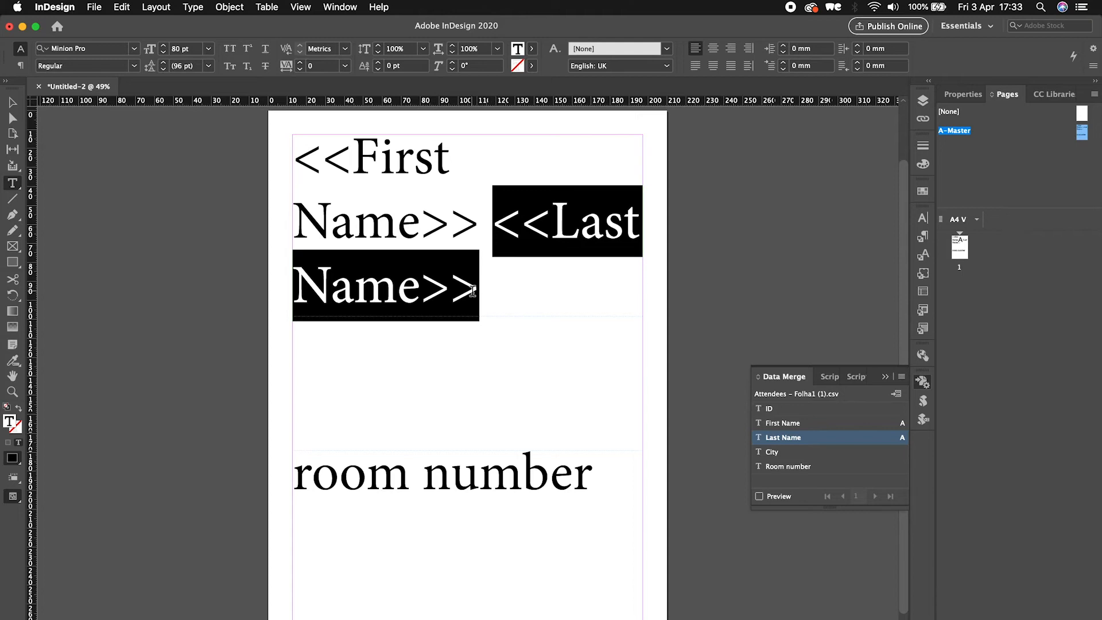
{"action": "triple_click", "coordinate": [550, 465]}
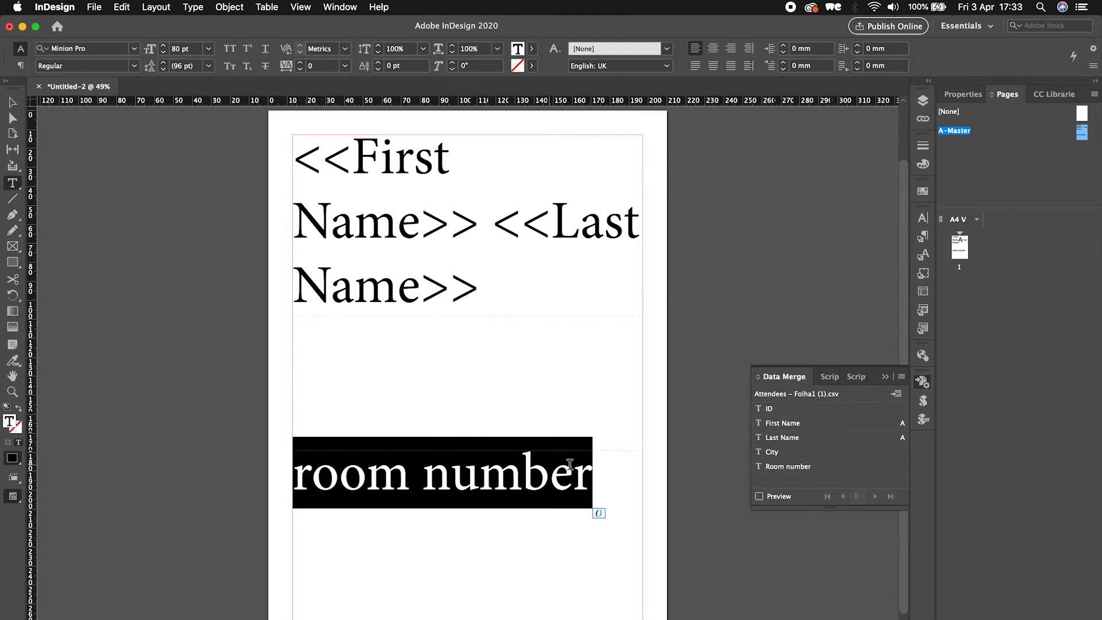
{"action": "left_click", "coordinate": [789, 467]}
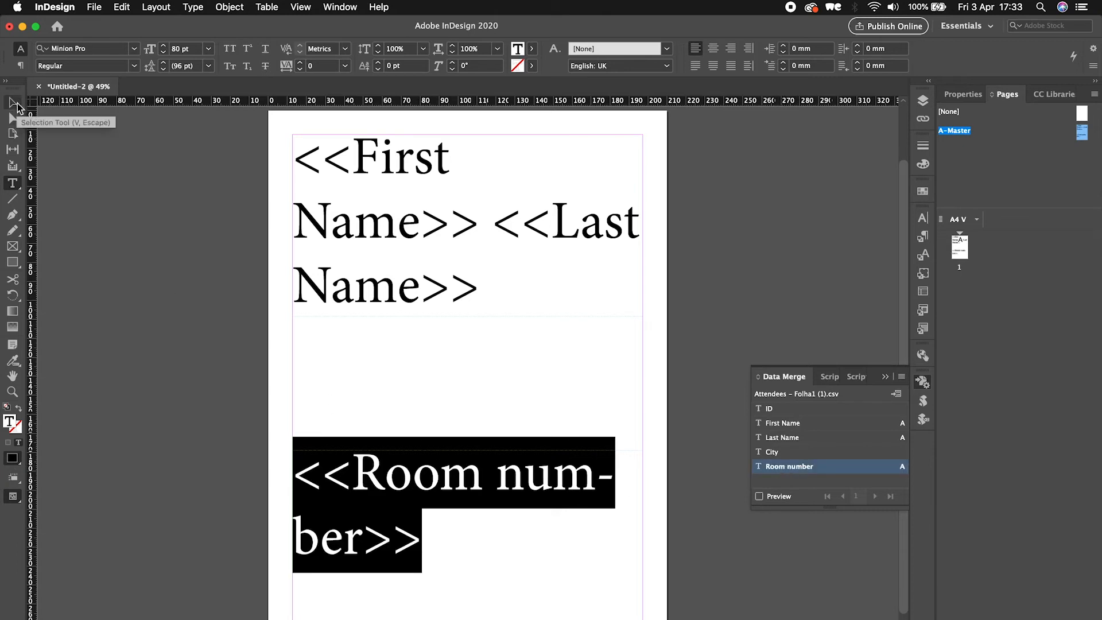
- Turn on the data merge preview and step through the next few records
{"action": "left_click", "coordinate": [759, 497]}
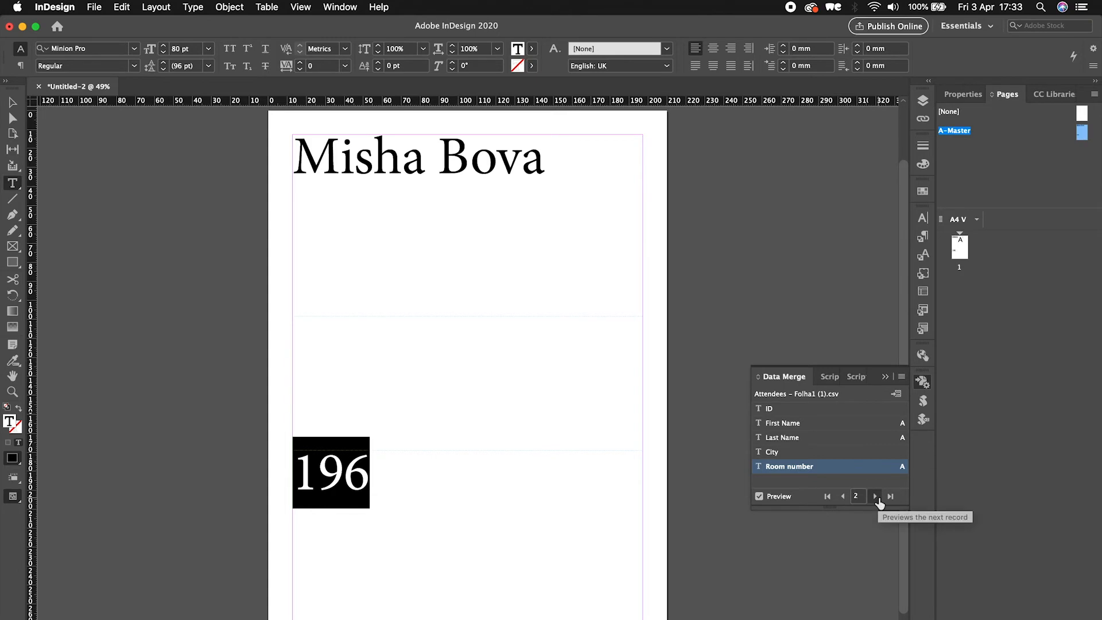
{"action": "left_click", "coordinate": [877, 497]}
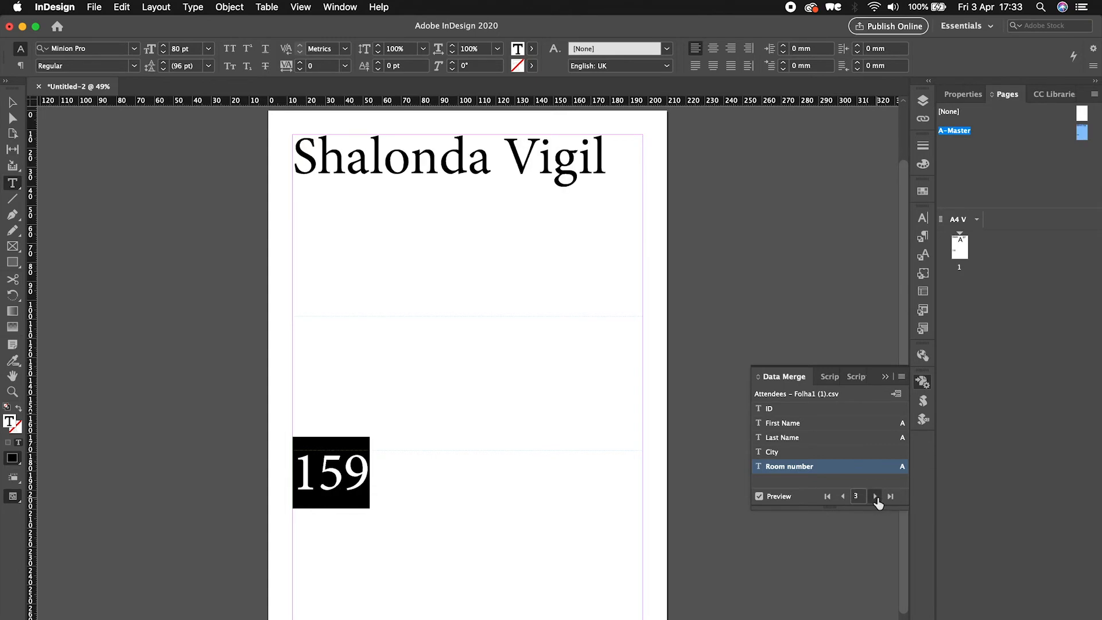
{"action": "left_click", "coordinate": [876, 498]}
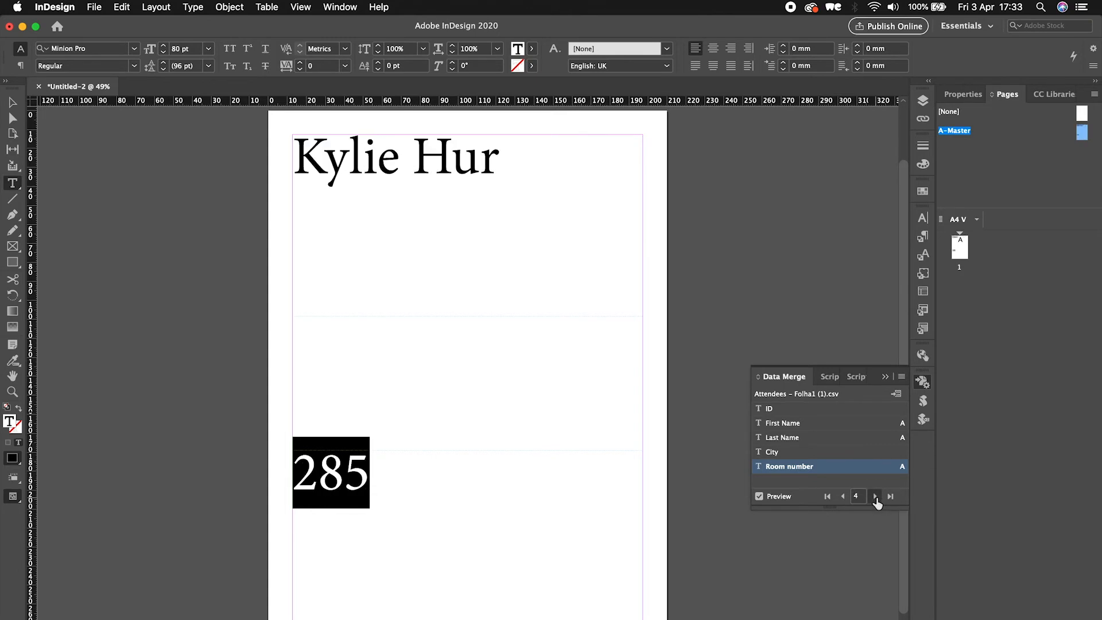
{"action": "left_click", "coordinate": [876, 497]}
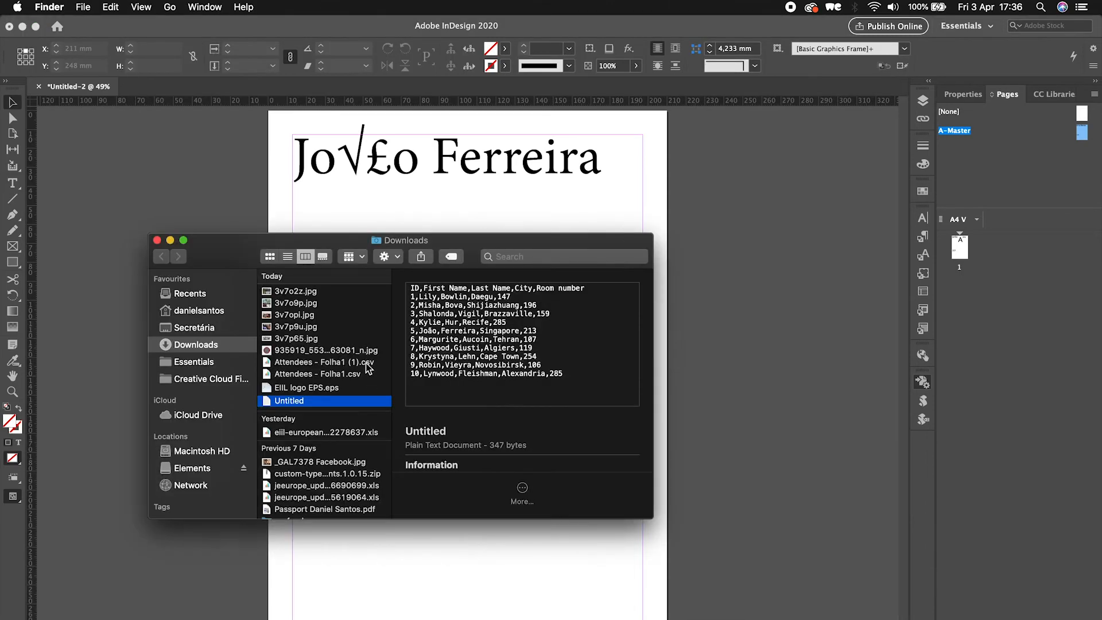
{"action": "right_click", "coordinate": [366, 363]}
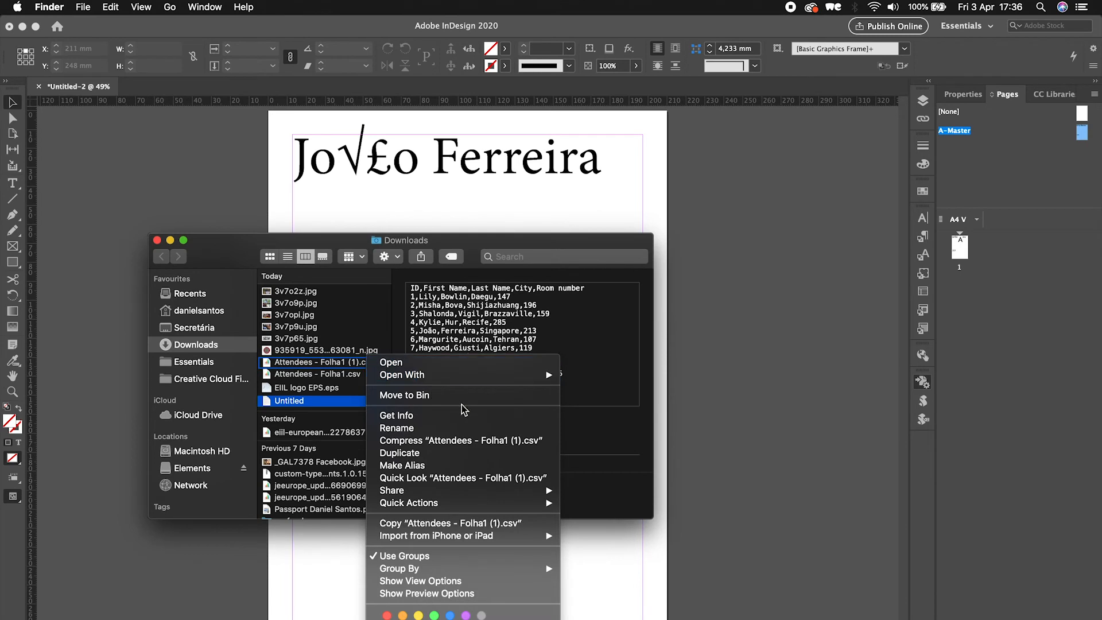
{"action": "mouse_move", "coordinate": [517, 375]}
{"action": "left_click", "coordinate": [636, 440]}
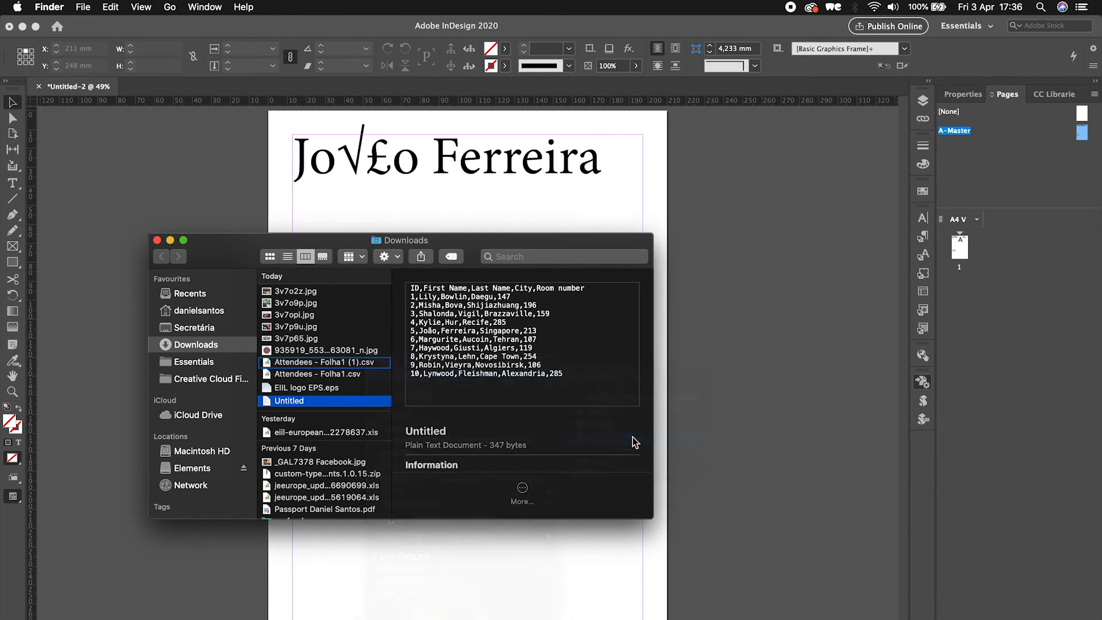
- Copy all the text of 'Attendees - Folha1 (1).csv' in TextEdit and paste it into a new Untitled document
{"action": "left_click", "coordinate": [91, 7]}
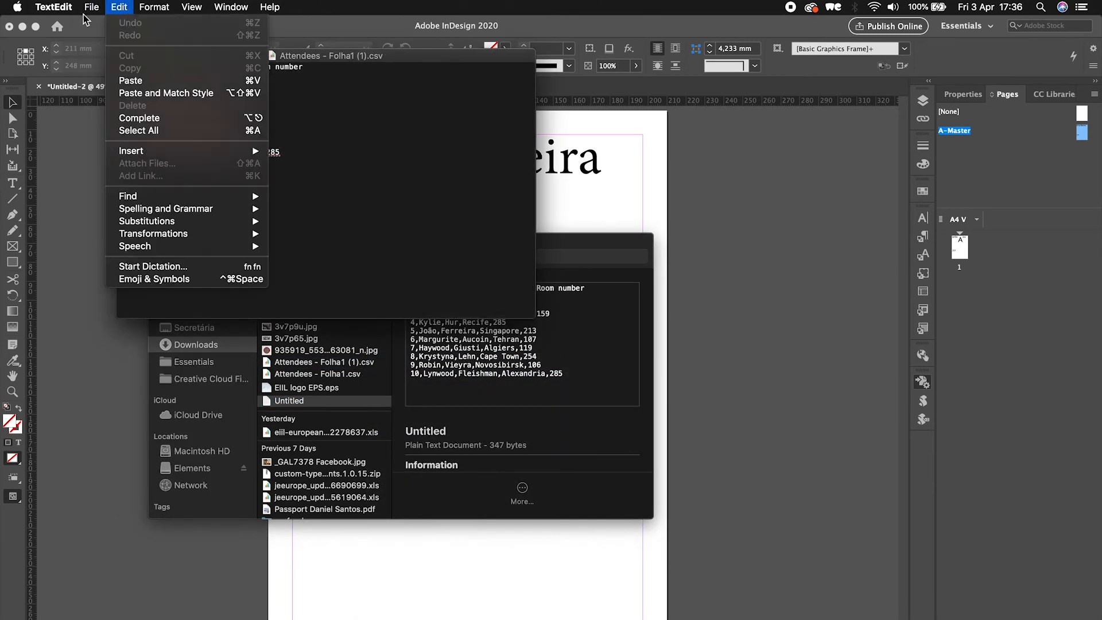
{"action": "left_click", "coordinate": [104, 22]}
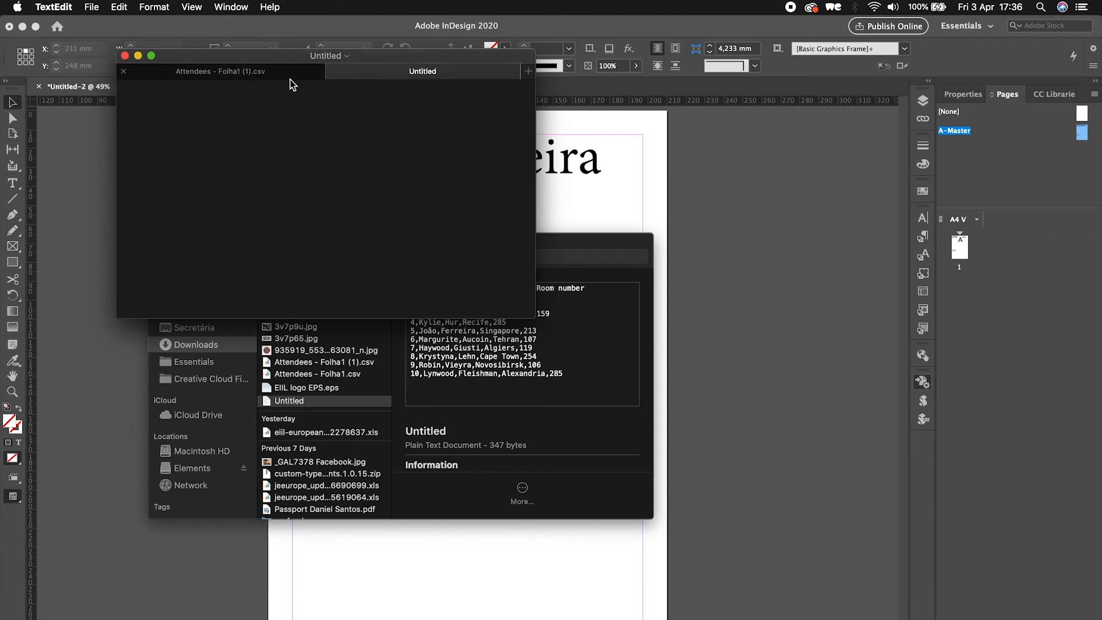
{"action": "left_click", "coordinate": [269, 75]}
{"action": "key", "text": "super+a"}
{"action": "key", "text": "super+c"}
{"action": "left_click", "coordinate": [381, 72]}
{"action": "key", "text": "super+v"}
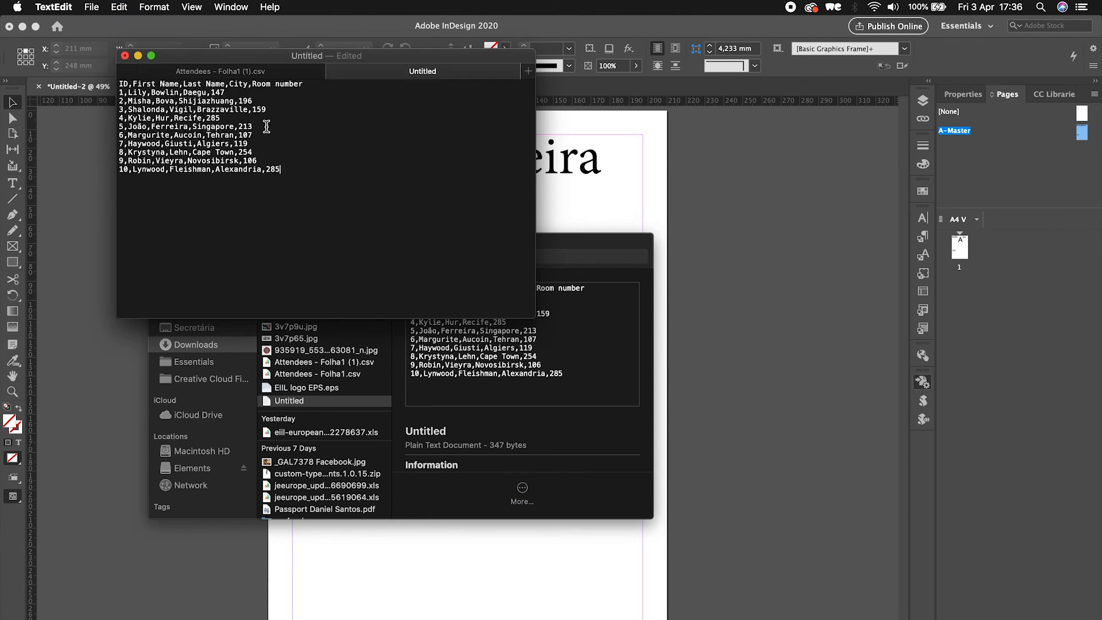
- Save the new document in Downloads as 'fjdksafs' with Unicode (UTF-16) plain text encoding
{"action": "left_click", "coordinate": [92, 7]}
{"action": "left_click", "coordinate": [155, 94]}
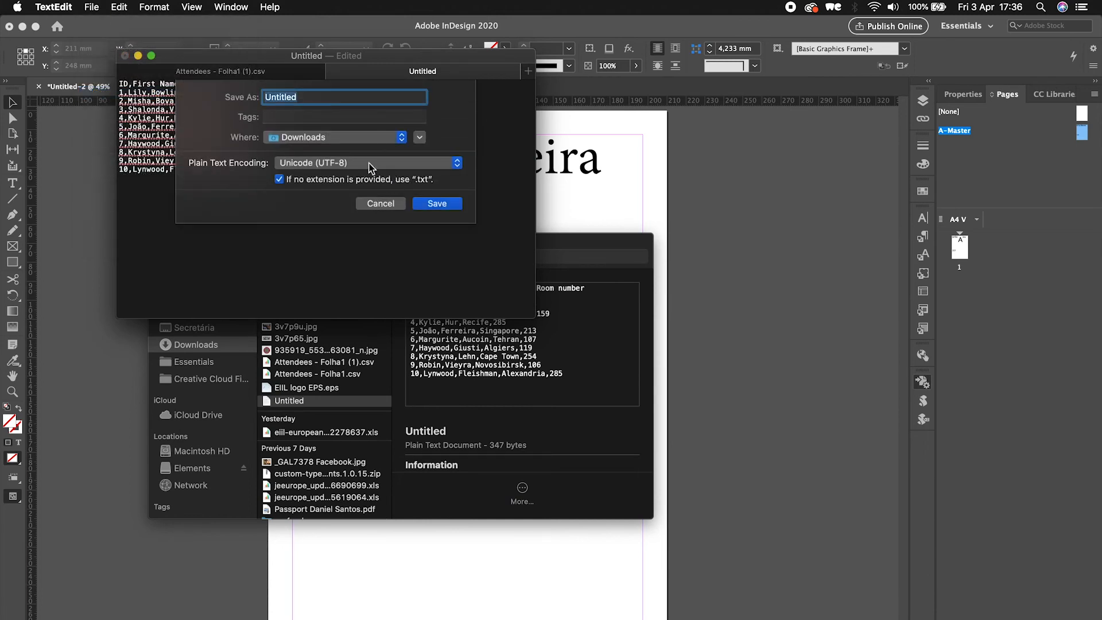
{"action": "left_click", "coordinate": [370, 168]}
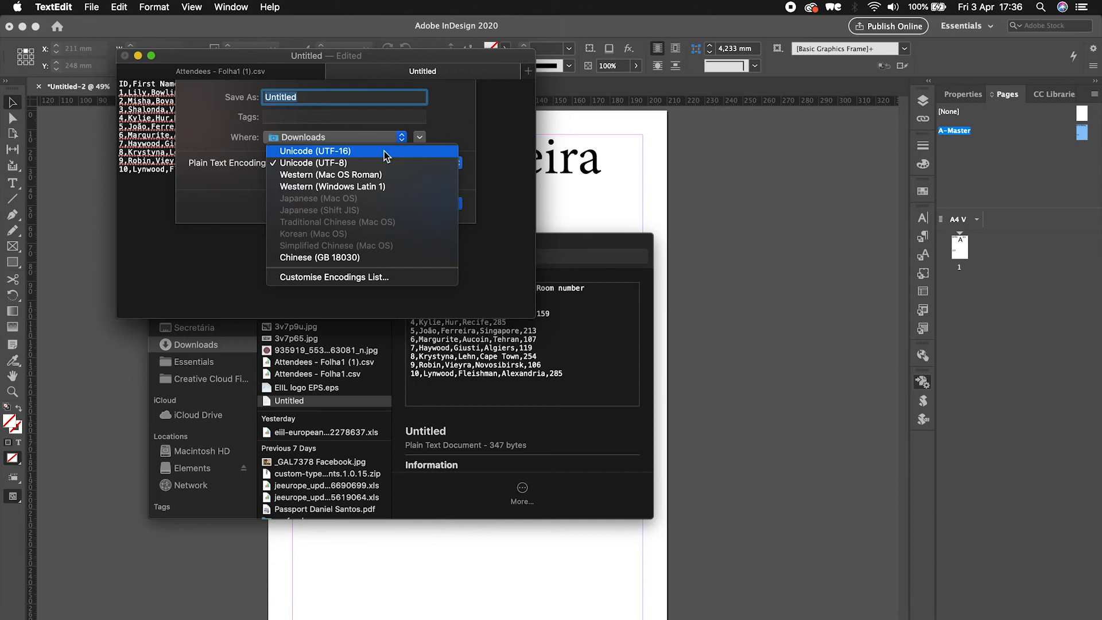
{"action": "left_click", "coordinate": [384, 151]}
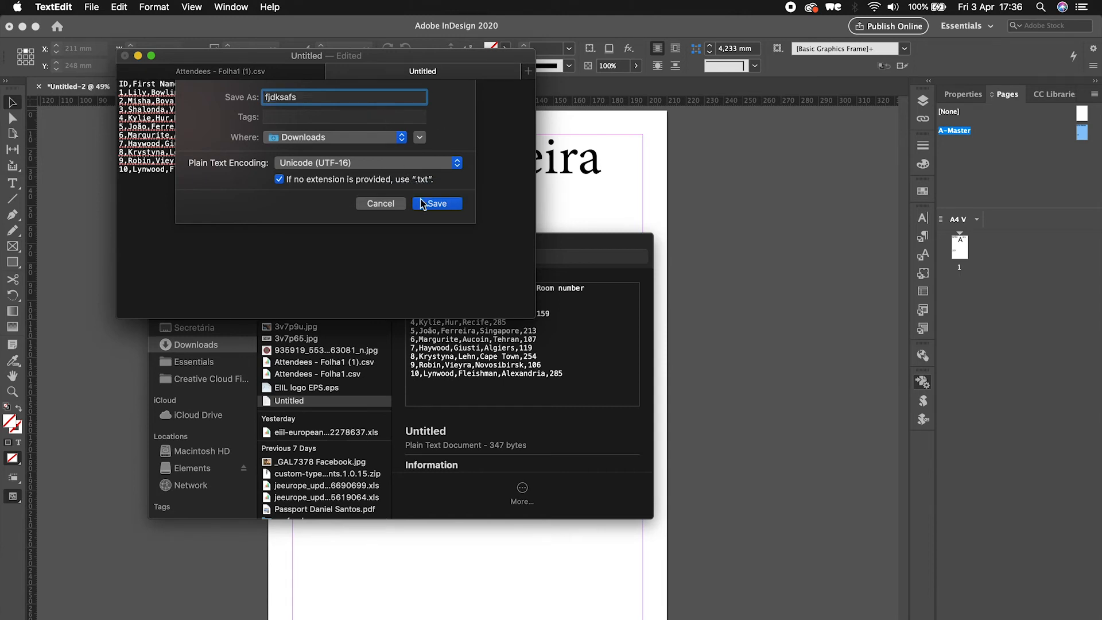
{"action": "type", "text": "fjdksafs"}
{"action": "key", "text": "Return"}
{"action": "left_click", "coordinate": [565, 259]}
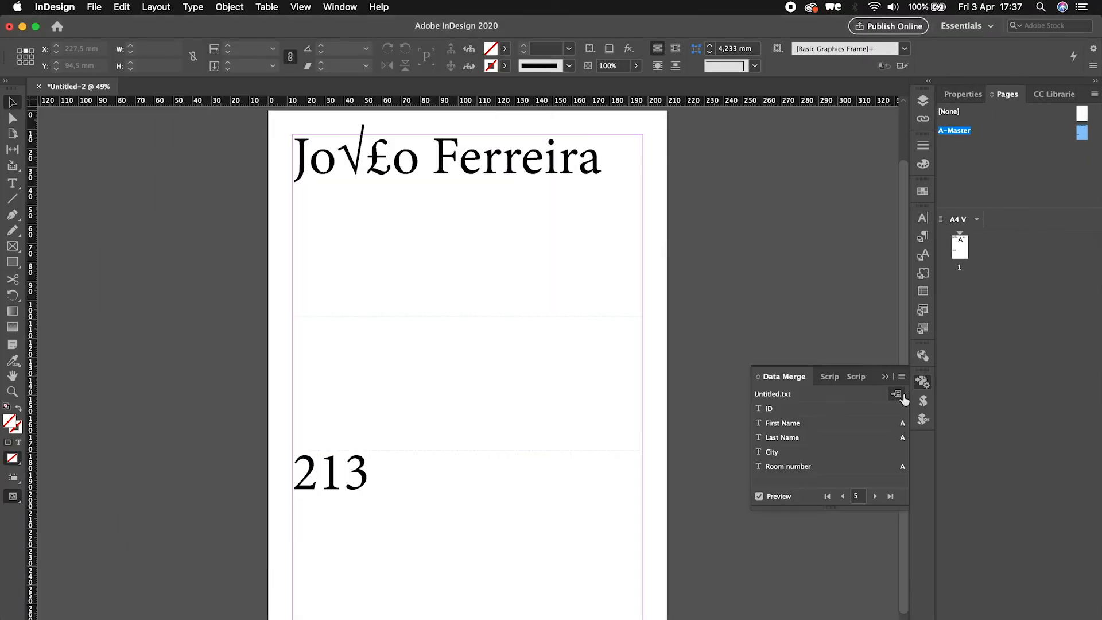
- Replace the Data Merge source with 'fjdksafs' using Comma delimiter, Unicode encoding and Macintosh platform
{"action": "left_click", "coordinate": [902, 377]}
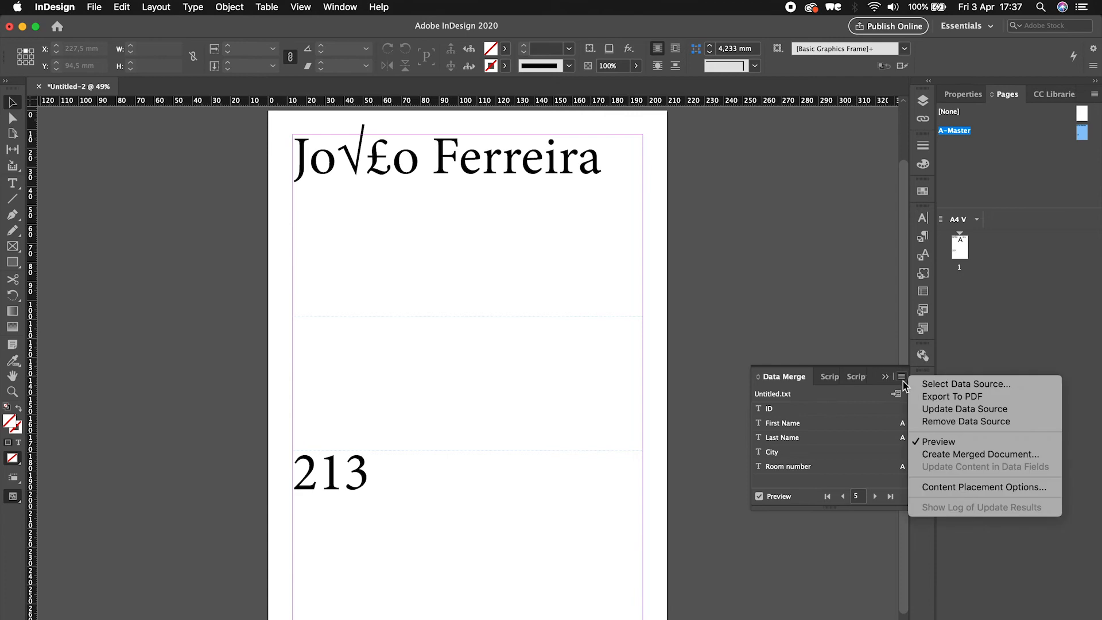
{"action": "left_click", "coordinate": [924, 388]}
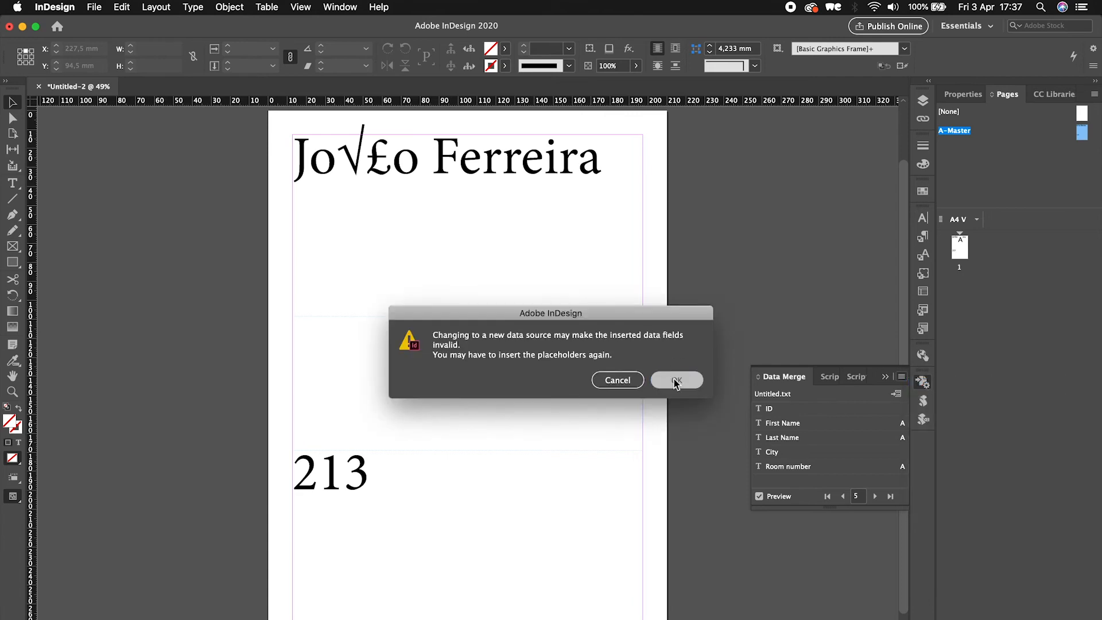
{"action": "left_click", "coordinate": [674, 376]}
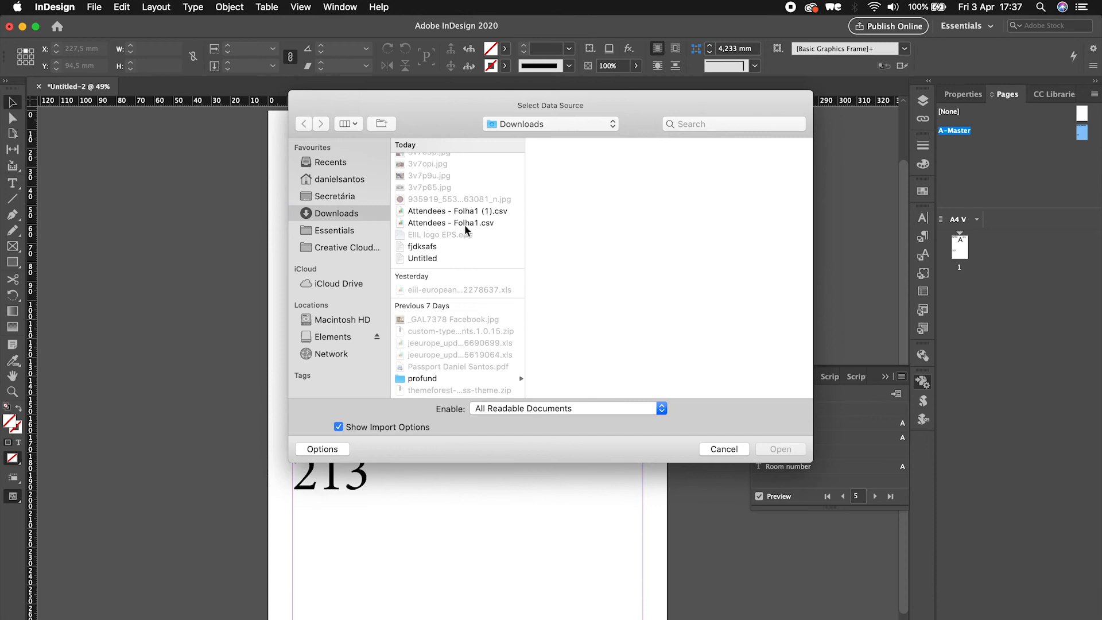
{"action": "left_click", "coordinate": [437, 256]}
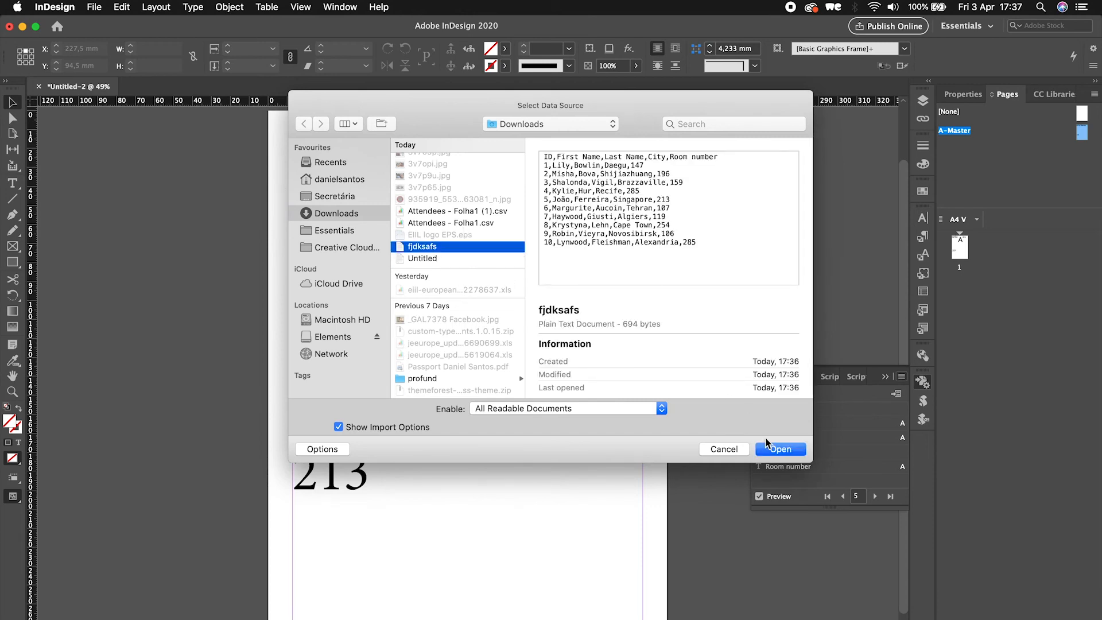
{"action": "left_click", "coordinate": [768, 450]}
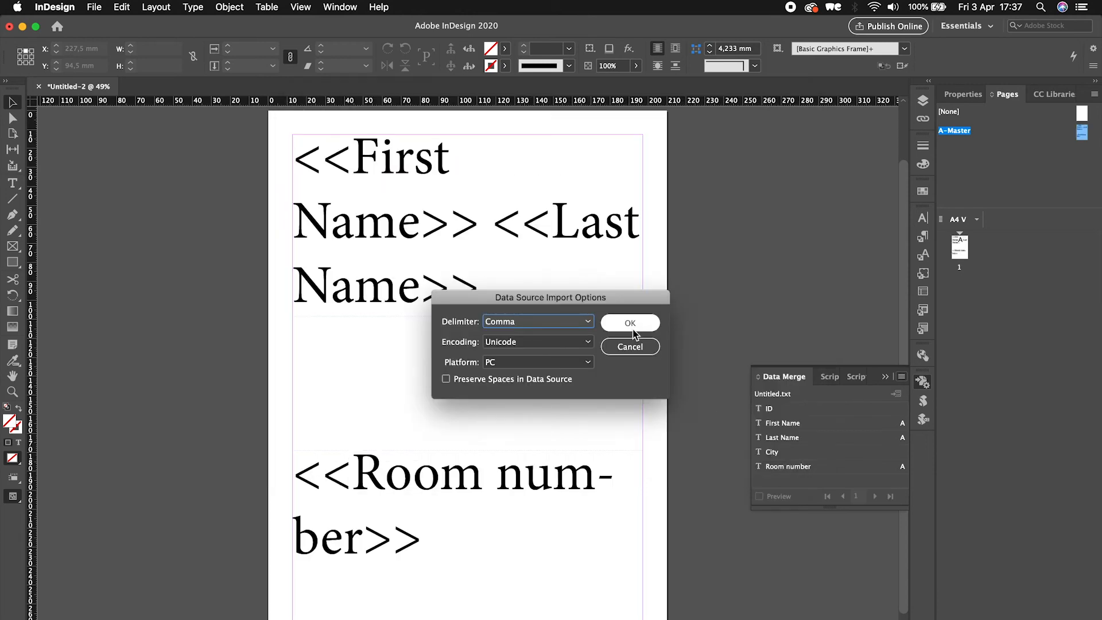
{"action": "left_click", "coordinate": [581, 363]}
{"action": "left_click", "coordinate": [561, 377]}
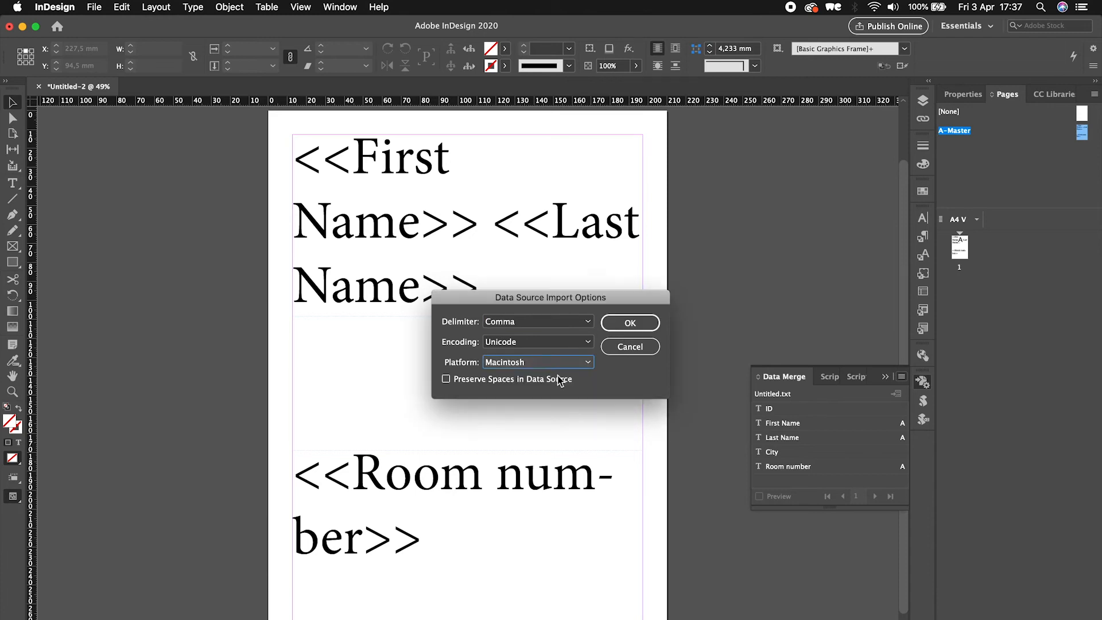
{"action": "left_click", "coordinate": [620, 323]}
- Turn the data merge preview back on and step forward through the records
{"action": "left_click", "coordinate": [759, 496]}
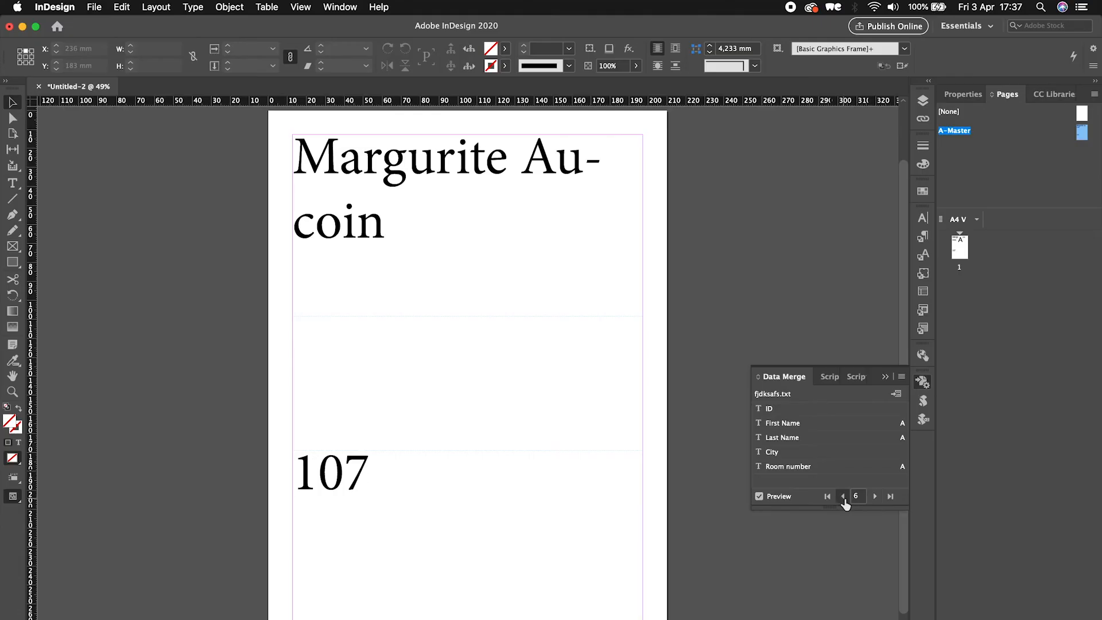
{"action": "left_click", "coordinate": [843, 497]}
{"action": "left_click", "coordinate": [843, 496]}
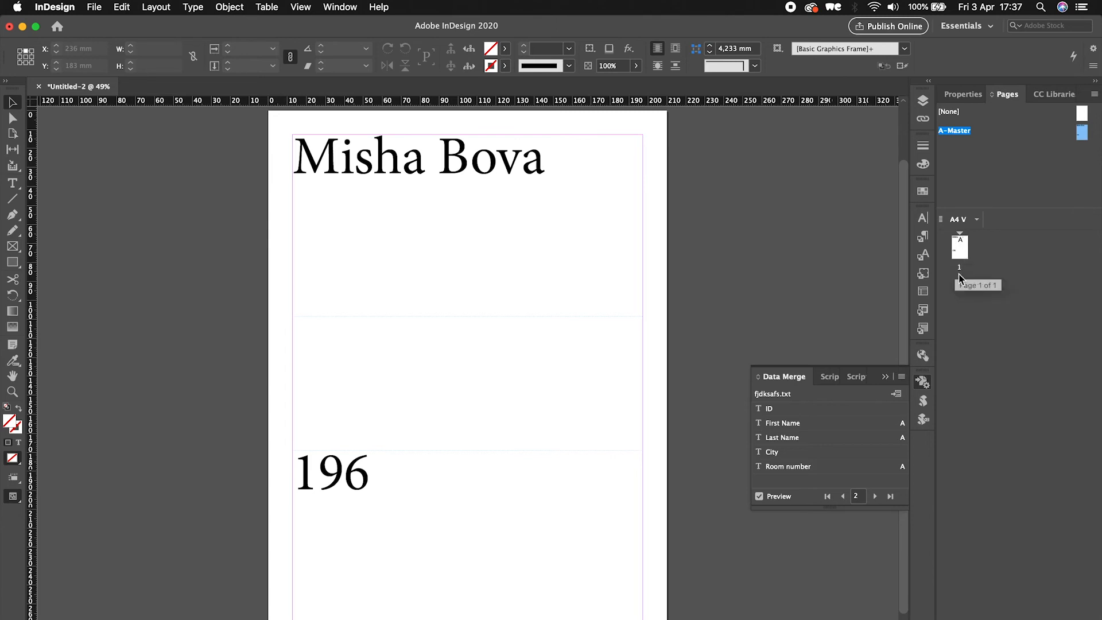
- Create a merged document with all records, one record per page, and dismiss the overset report
{"action": "left_click", "coordinate": [902, 379]}
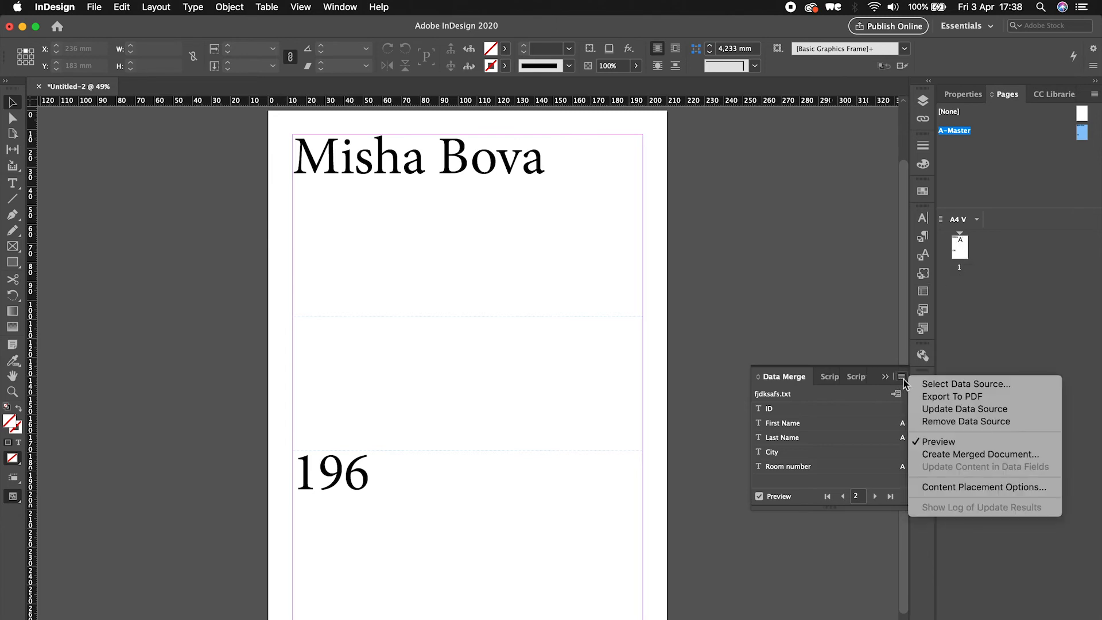
{"action": "left_click", "coordinate": [925, 455]}
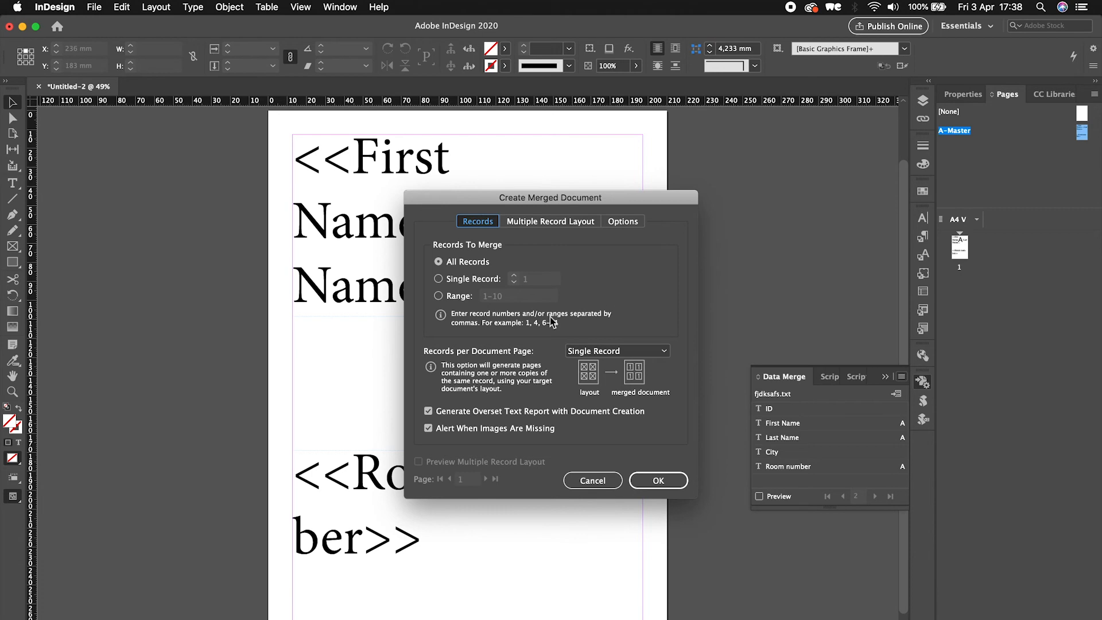
{"action": "left_click", "coordinate": [657, 484]}
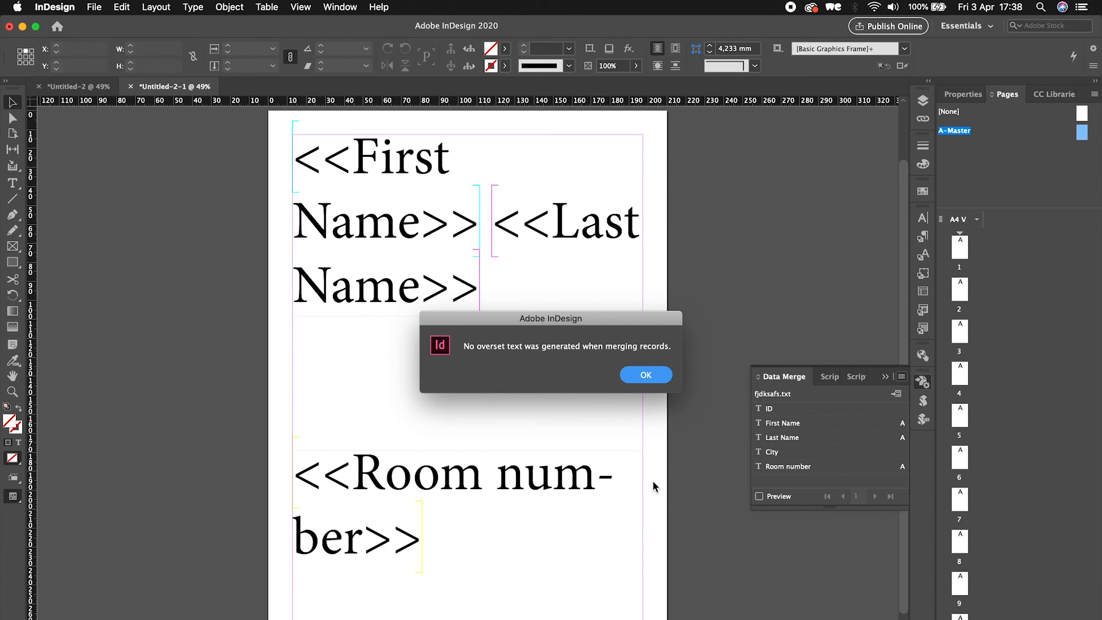
{"action": "left_click", "coordinate": [658, 379]}
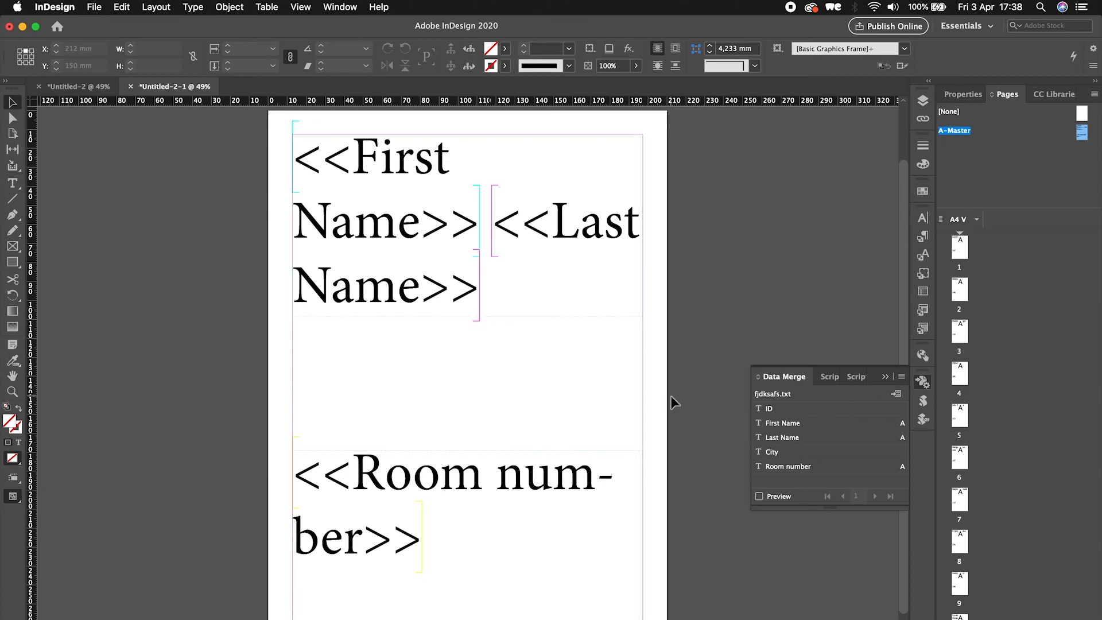
- Browse the merged document's pages in preview mode to check each badge's name and room number
{"action": "double_click", "coordinate": [958, 253]}
{"action": "double_click", "coordinate": [966, 296]}
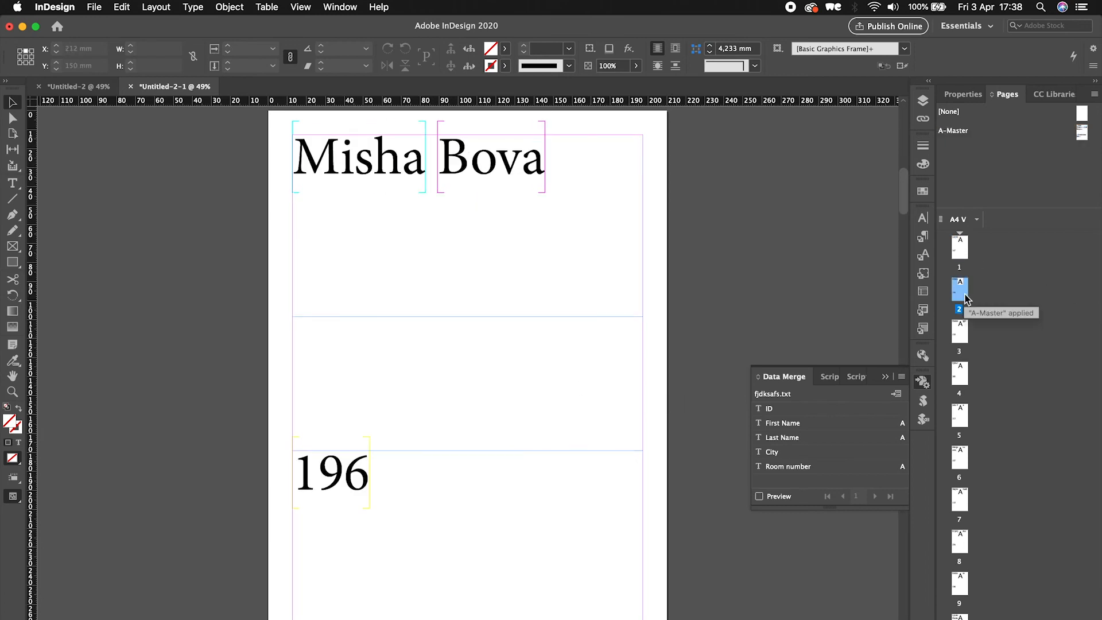
{"action": "double_click", "coordinate": [961, 333]}
{"action": "double_click", "coordinate": [960, 379]}
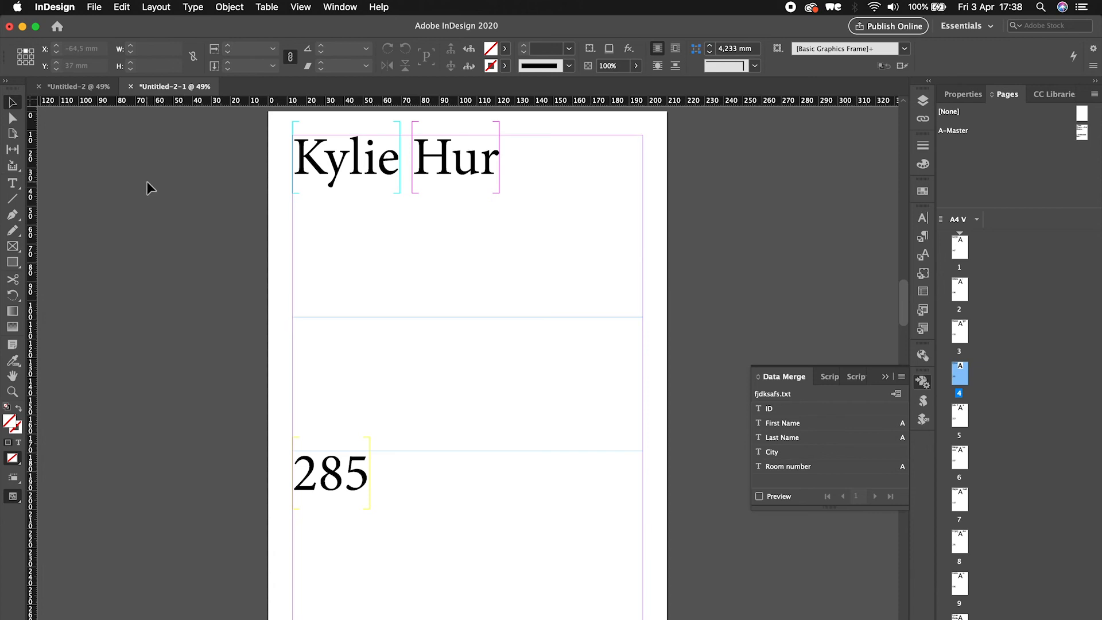
{"action": "key", "text": "w"}
{"action": "double_click", "coordinate": [960, 417]}
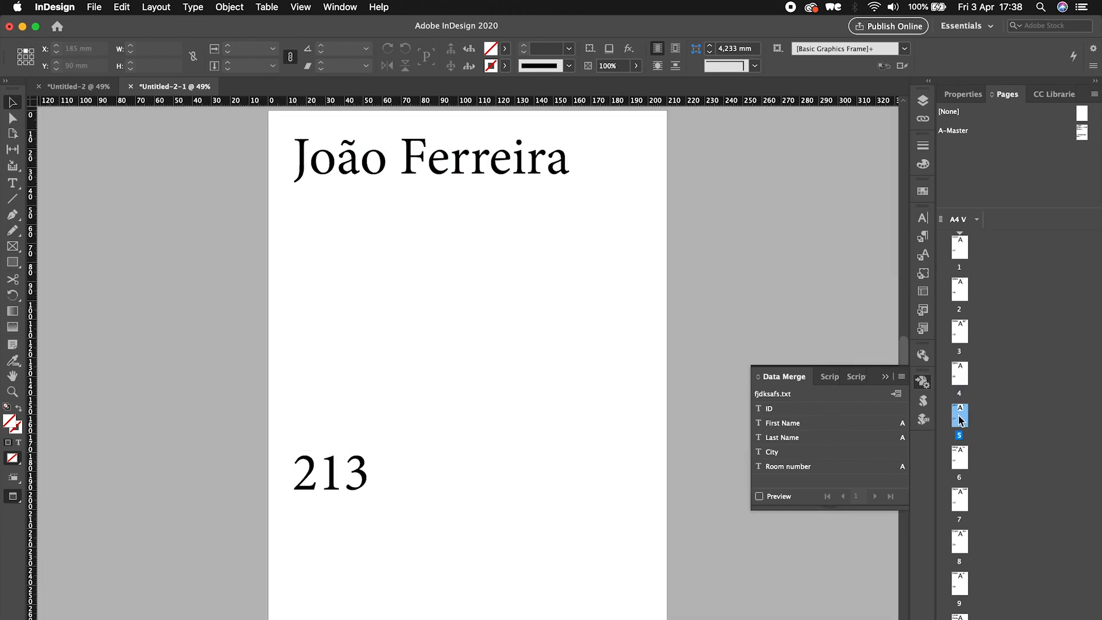
{"action": "double_click", "coordinate": [960, 498]}
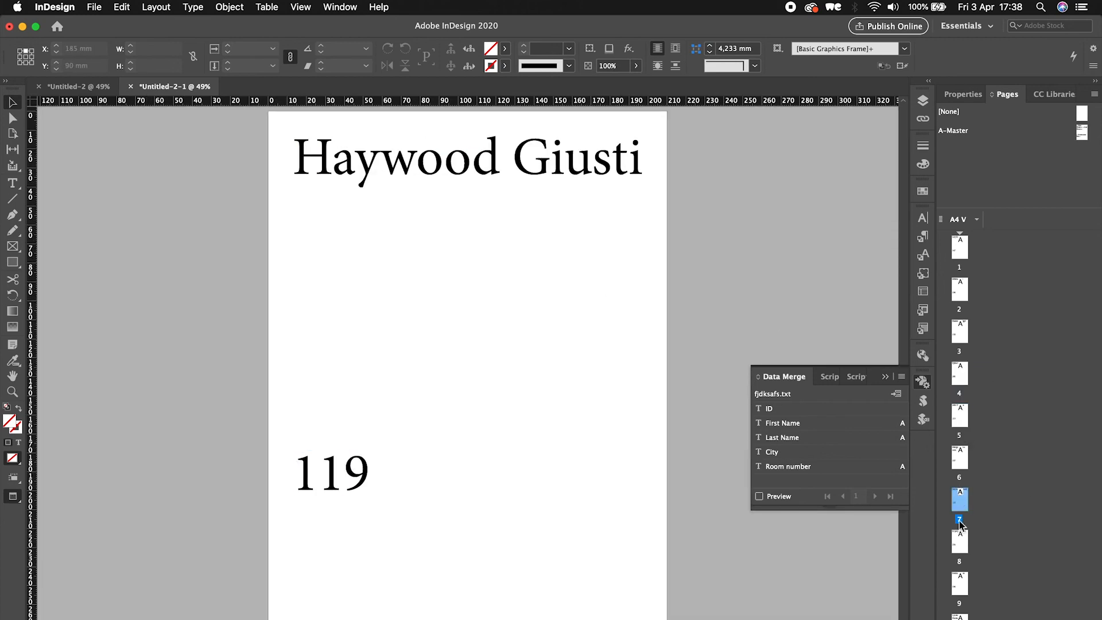
{"action": "double_click", "coordinate": [961, 592]}
{"action": "double_click", "coordinate": [960, 458]}
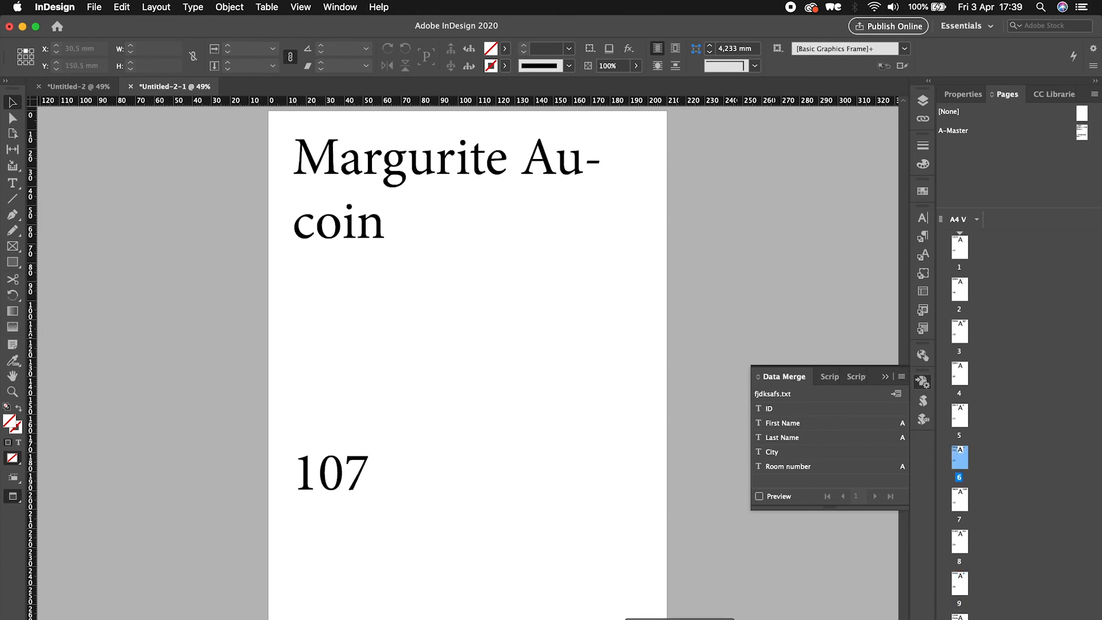